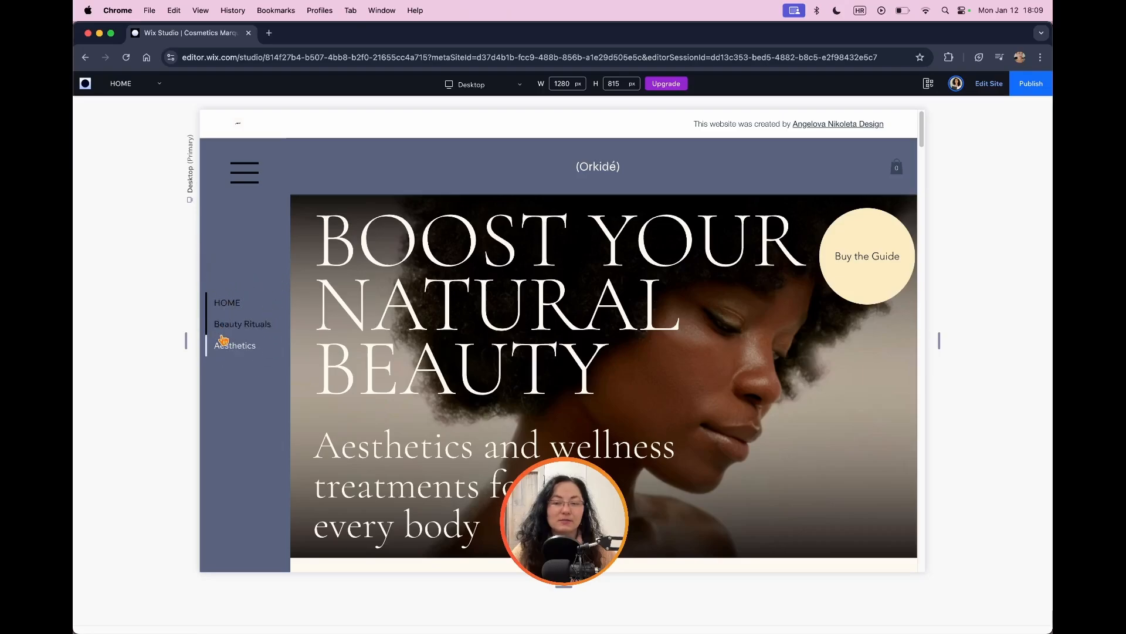
# Step: Preview the finished site's fixed side menu by visiting the Beauty Rituals and Aesthetics sections, browsing the page and returning to HOME
pyautogui.click(249, 333)
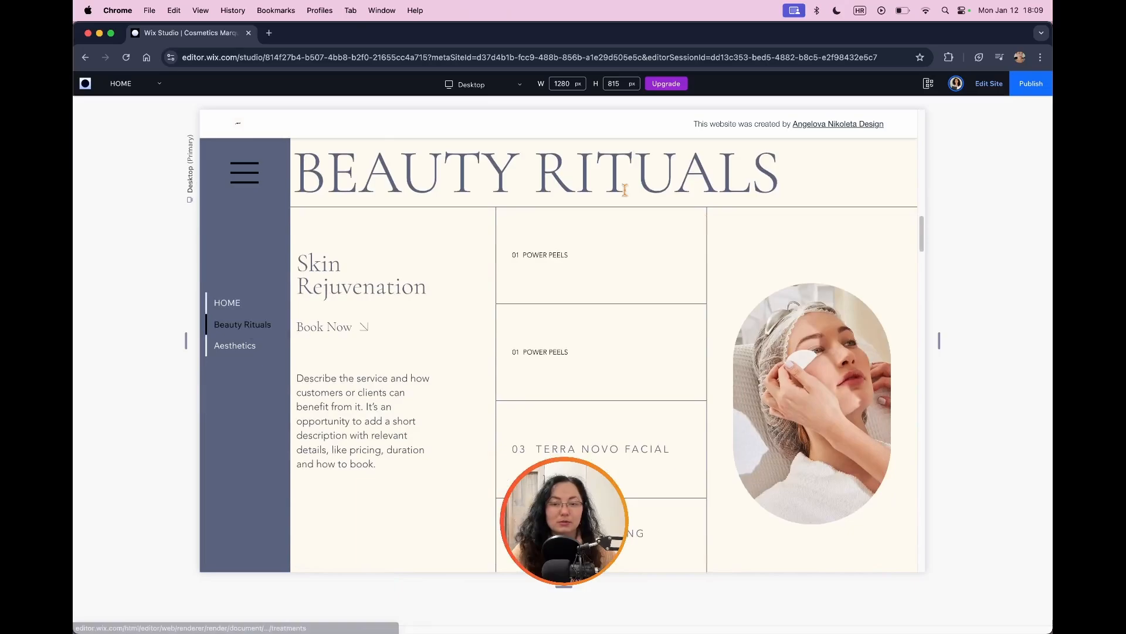
pyautogui.click(232, 348)
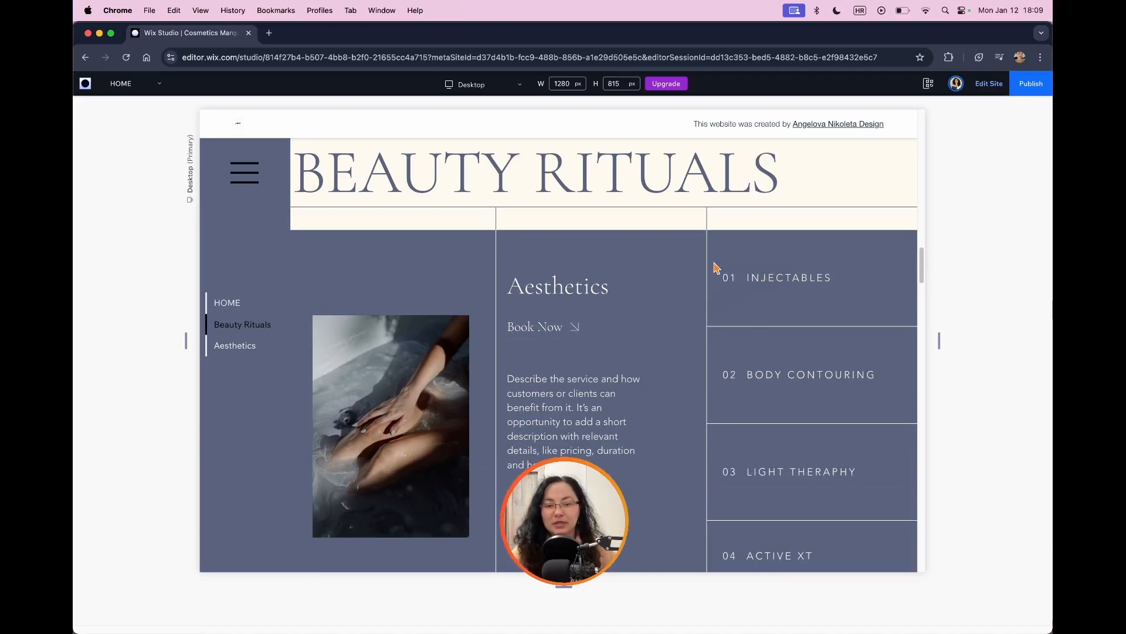
pyautogui.scroll(-5, 704, 293)
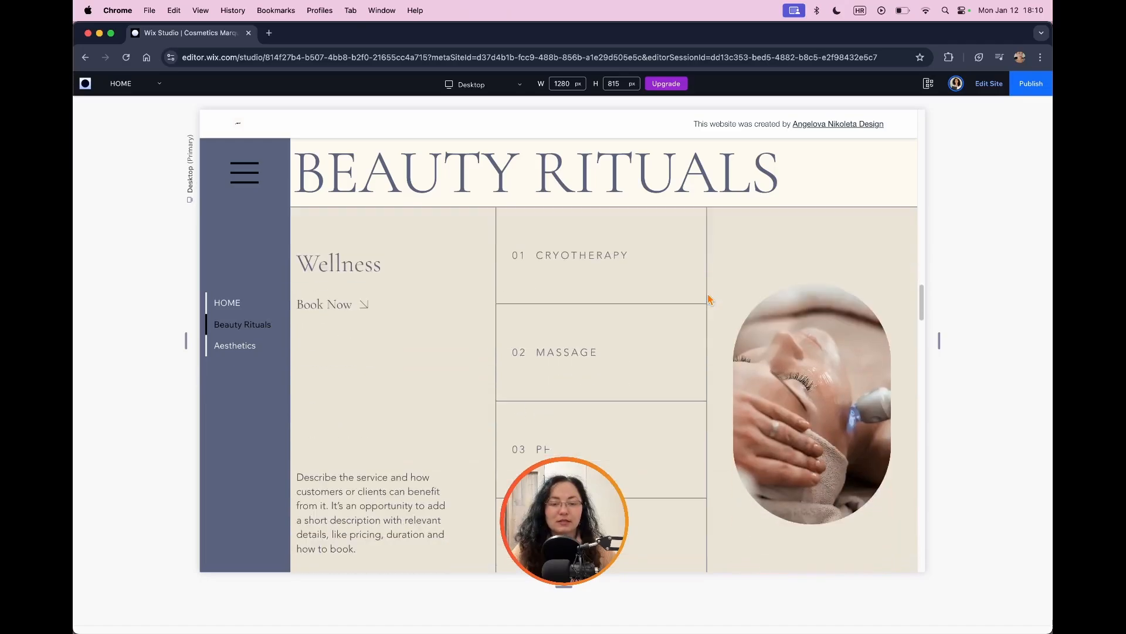
pyautogui.scroll(-10, 708, 299)
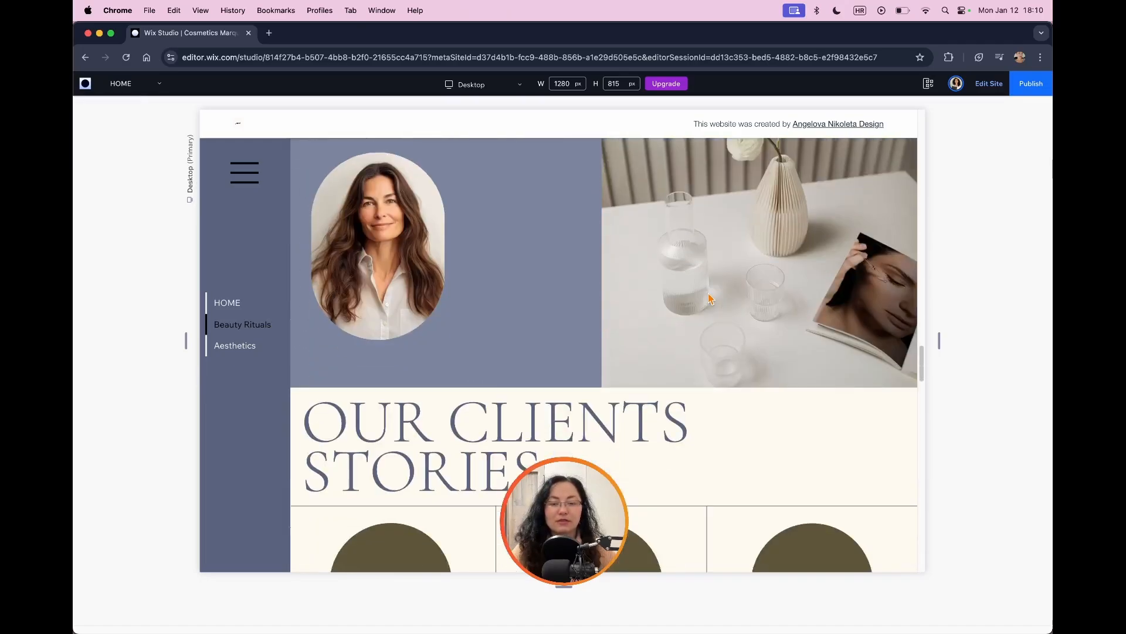
pyautogui.scroll(-3, 708, 298)
pyautogui.scroll(8, 709, 298)
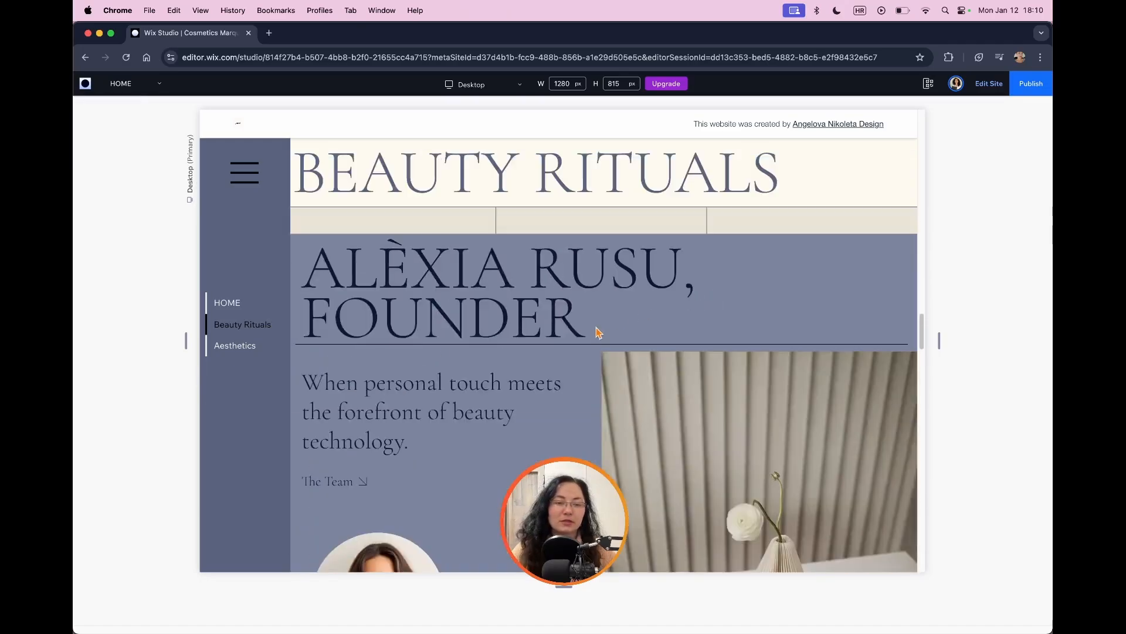
pyautogui.click(233, 303)
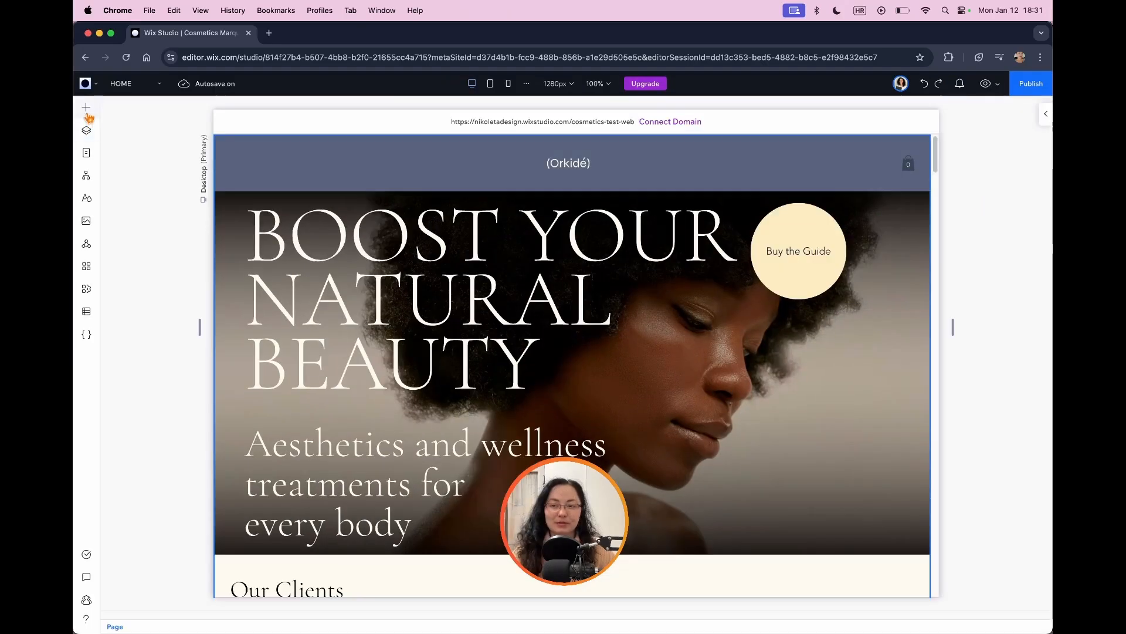
# Step: Add a blank container to the hero section and set its height to 100vh
pyautogui.click(86, 108)
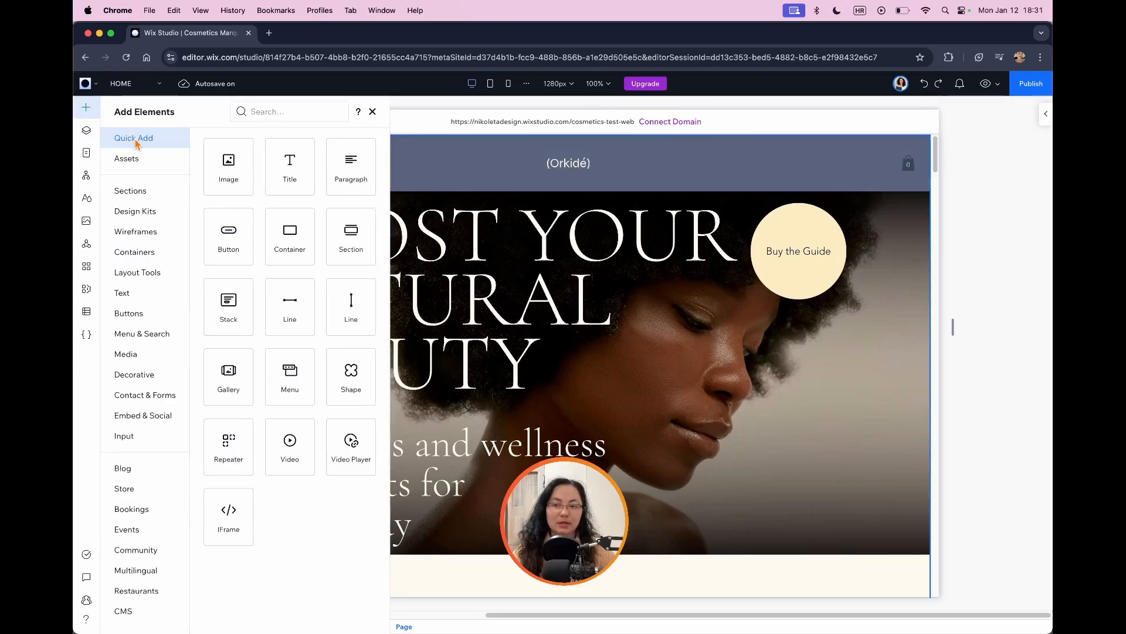
pyautogui.click(291, 242)
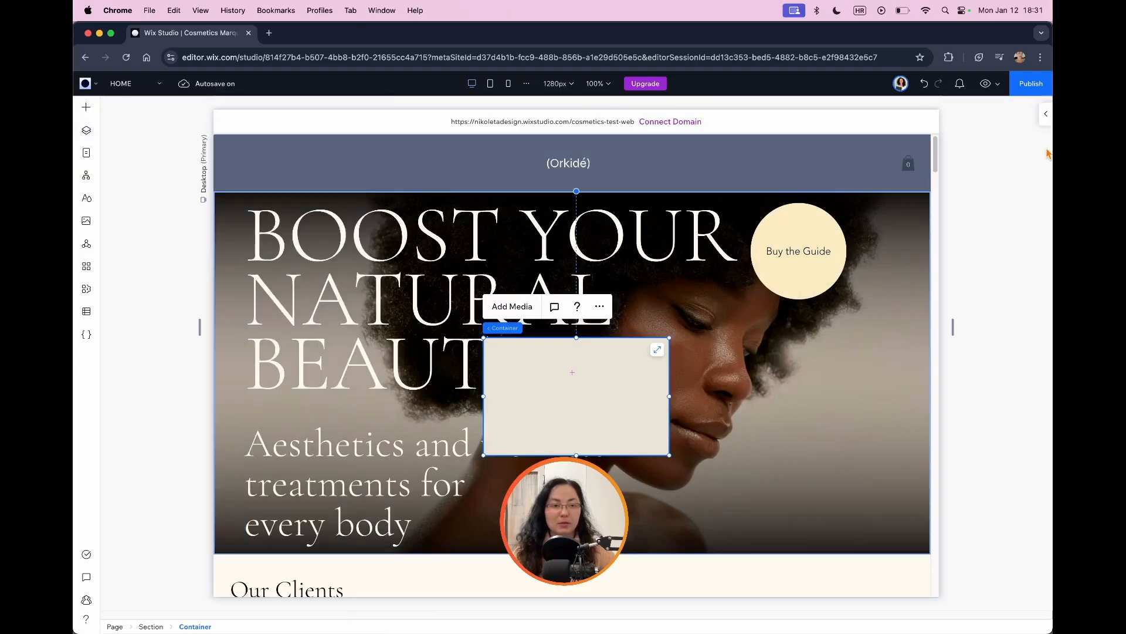
pyautogui.click(1046, 116)
pyautogui.click(1011, 226)
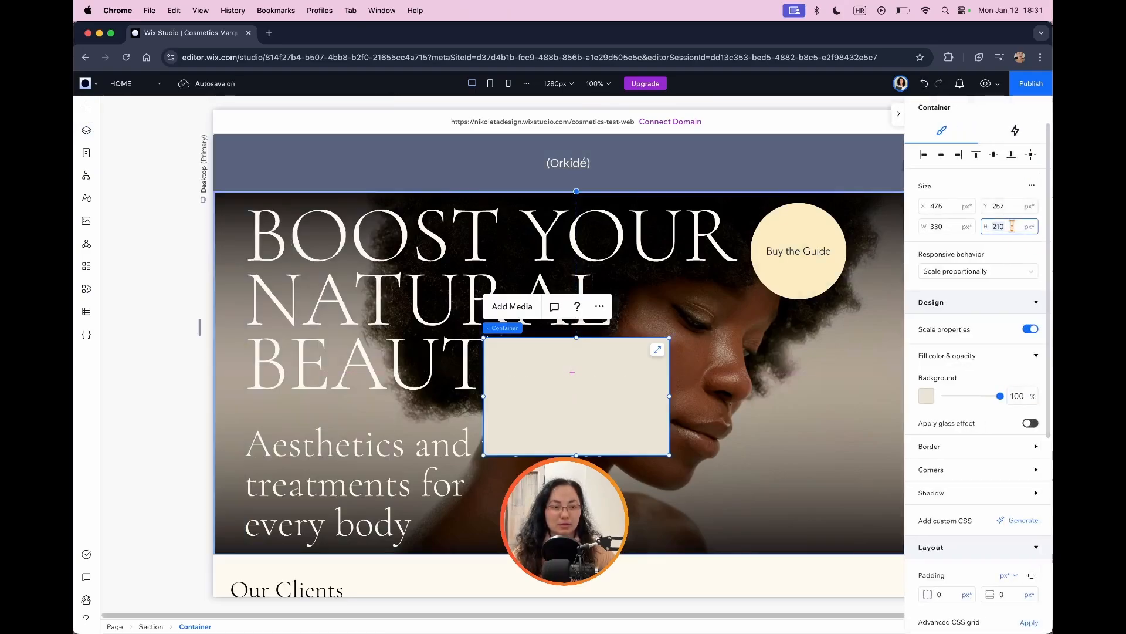
pyautogui.write('100')
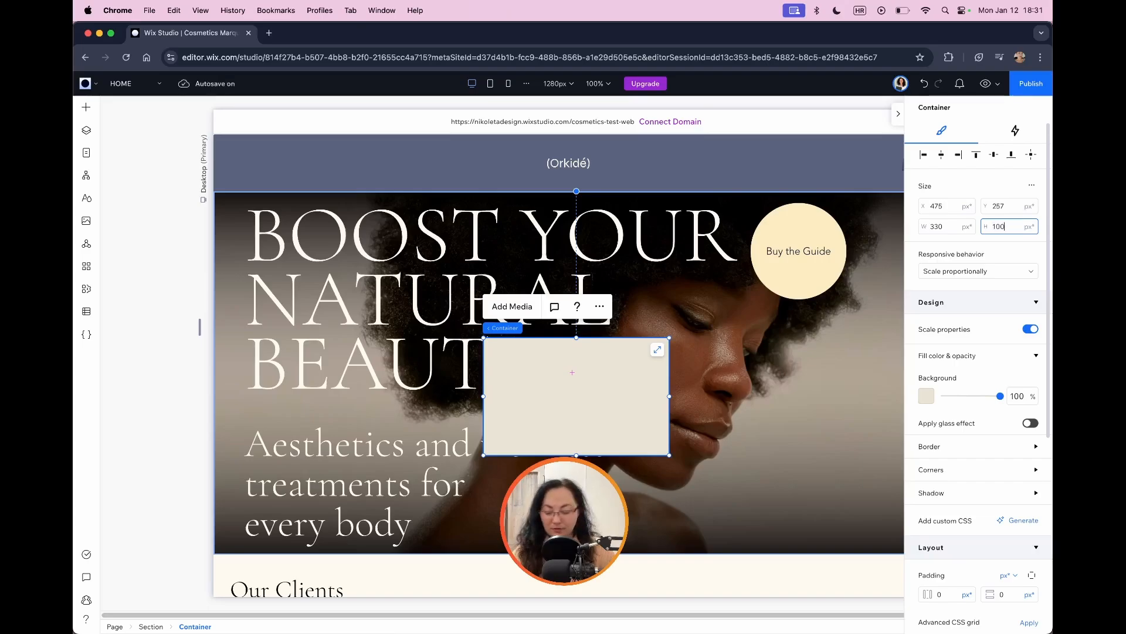
pyautogui.write('vh')
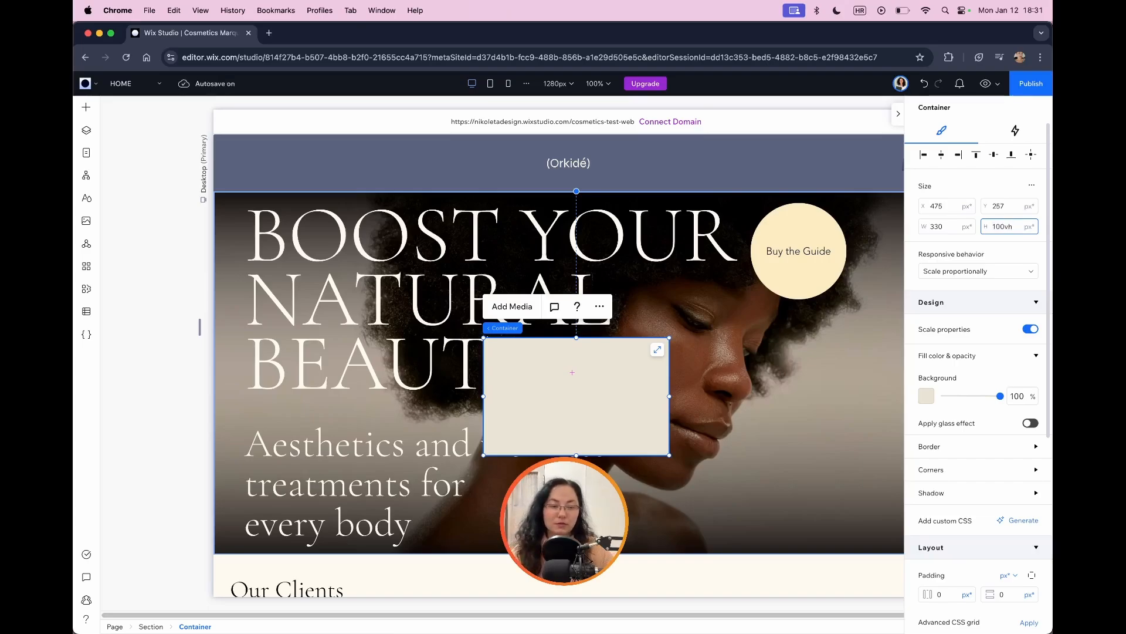
pyautogui.press('Return')
# Step: Set the new container's width to 10%
pyautogui.click(951, 228)
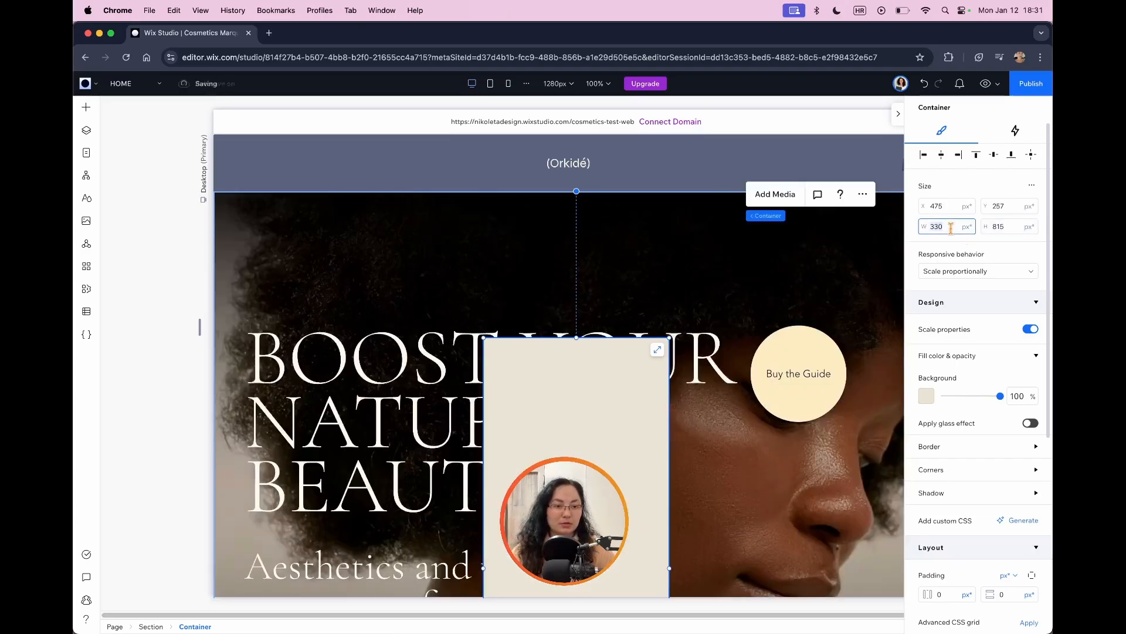
pyautogui.press('BackSpace')
pyautogui.press('BackSpace')
pyautogui.press('BackSpace')
pyautogui.write('10')
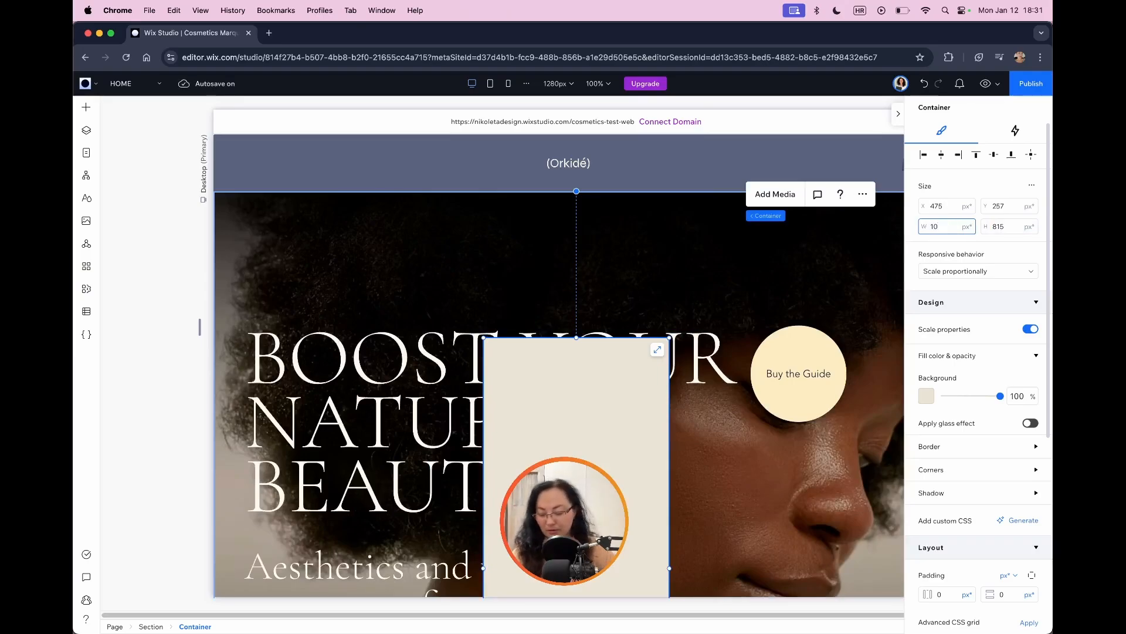
pyautogui.press('Return')
# Step: Send the container to the back of the stacking order and move it into the header, aligned left
pyautogui.rightClick(589, 376)
pyautogui.moveTo(674, 379)
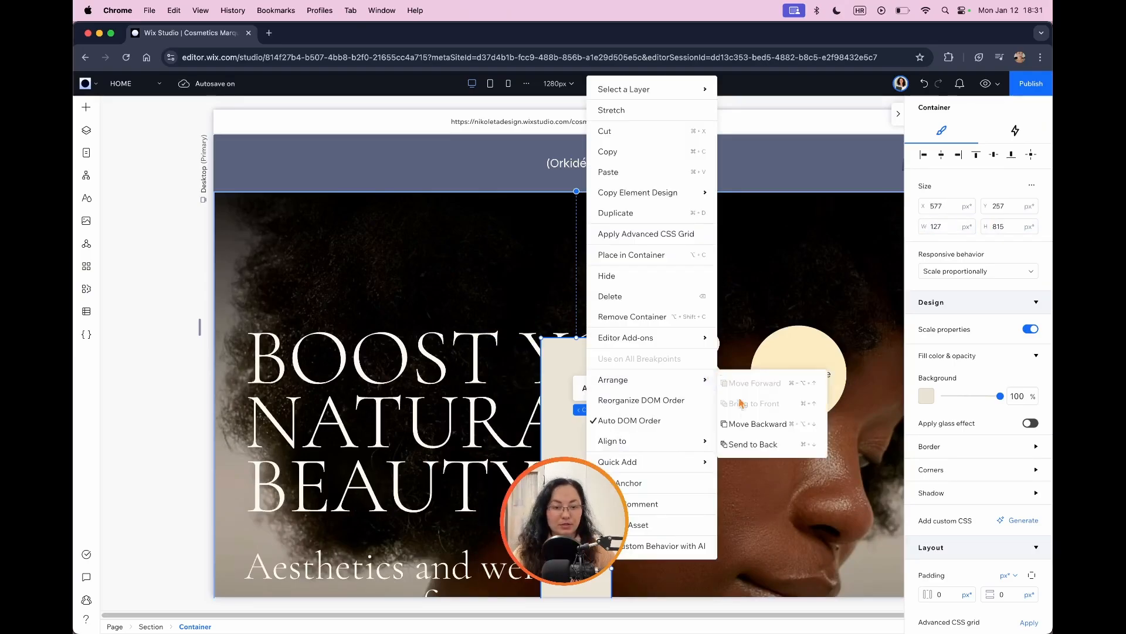
pyautogui.click(754, 444)
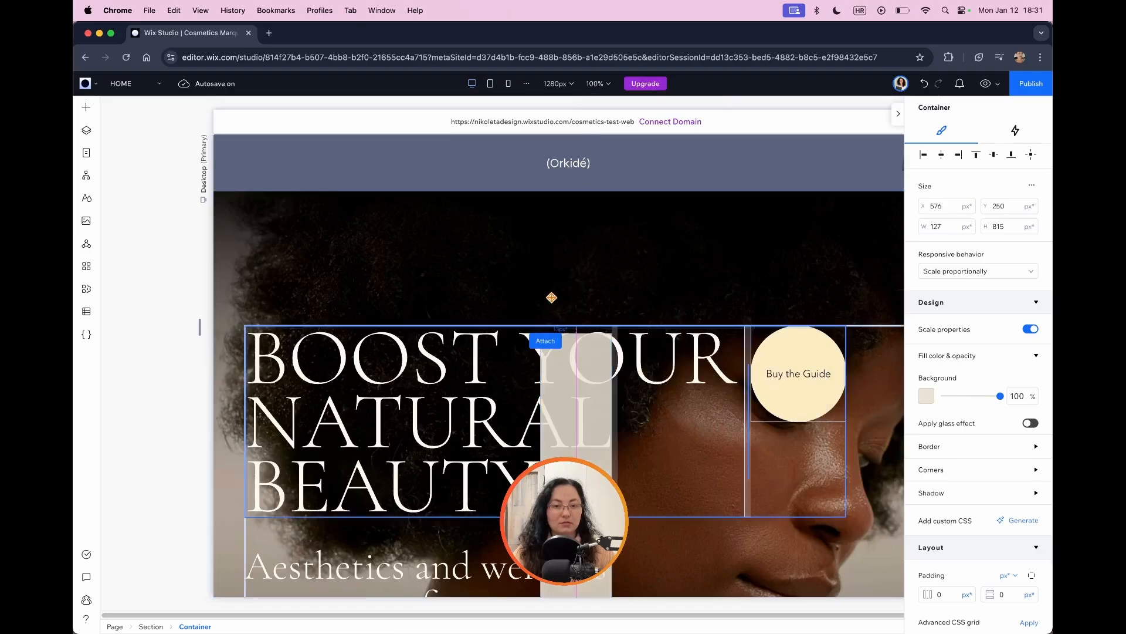
pyautogui.moveTo(544, 251); pyautogui.dragTo(545, 250)
pyautogui.click(924, 156)
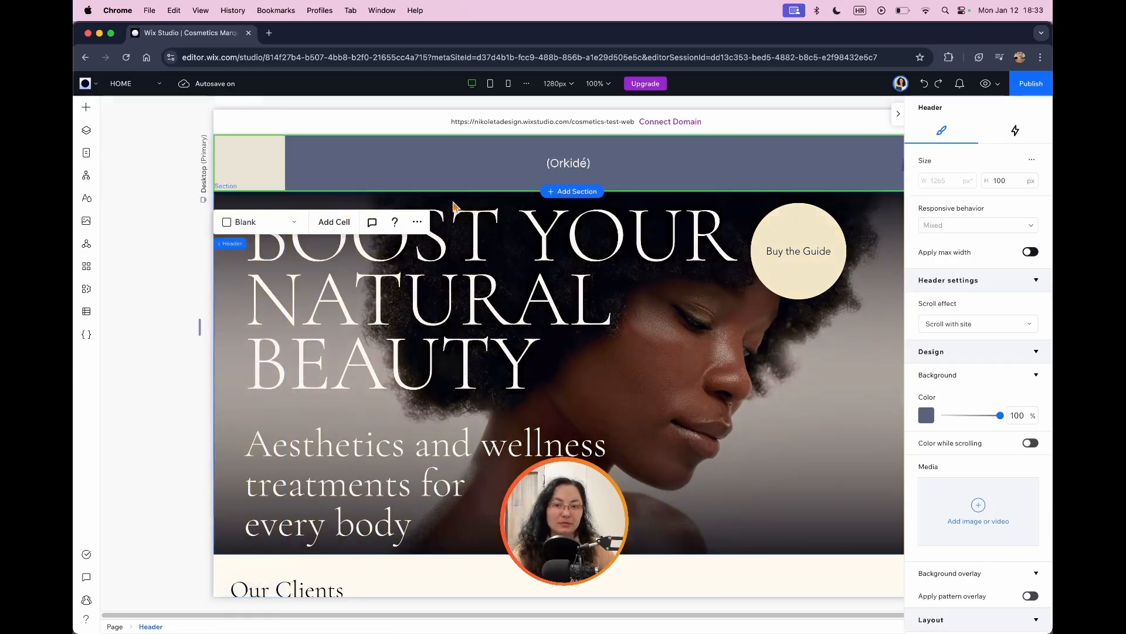
# Step: Bring the Header layer to the front of the HOME page's stacking order
pyautogui.click(85, 130)
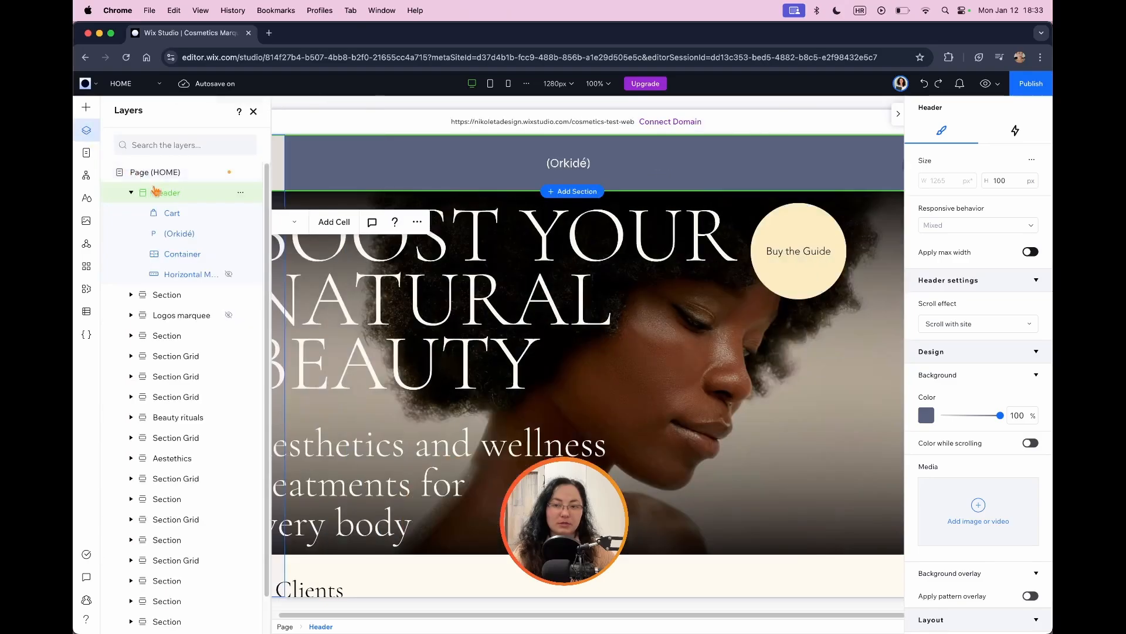
pyautogui.click(240, 195)
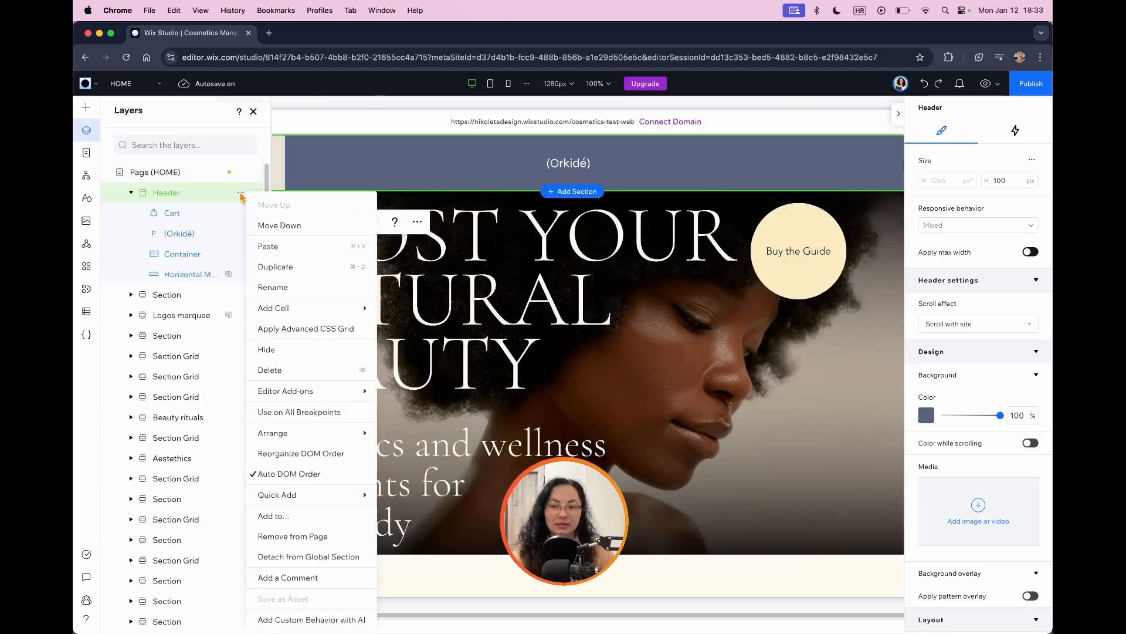
pyautogui.moveTo(346, 316)
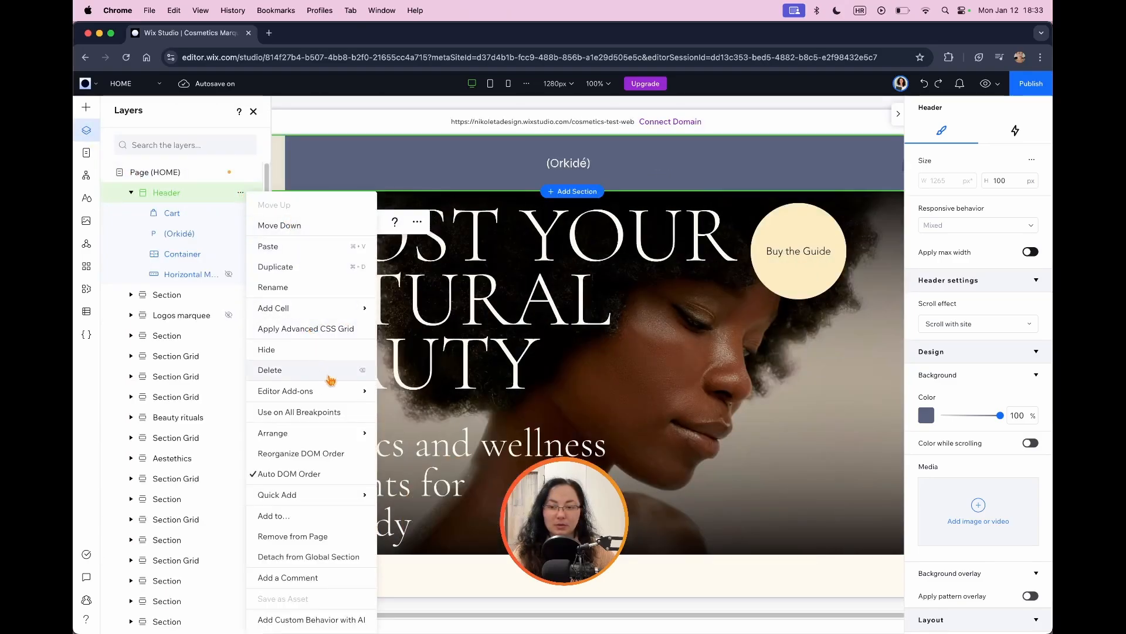
pyautogui.moveTo(305, 437)
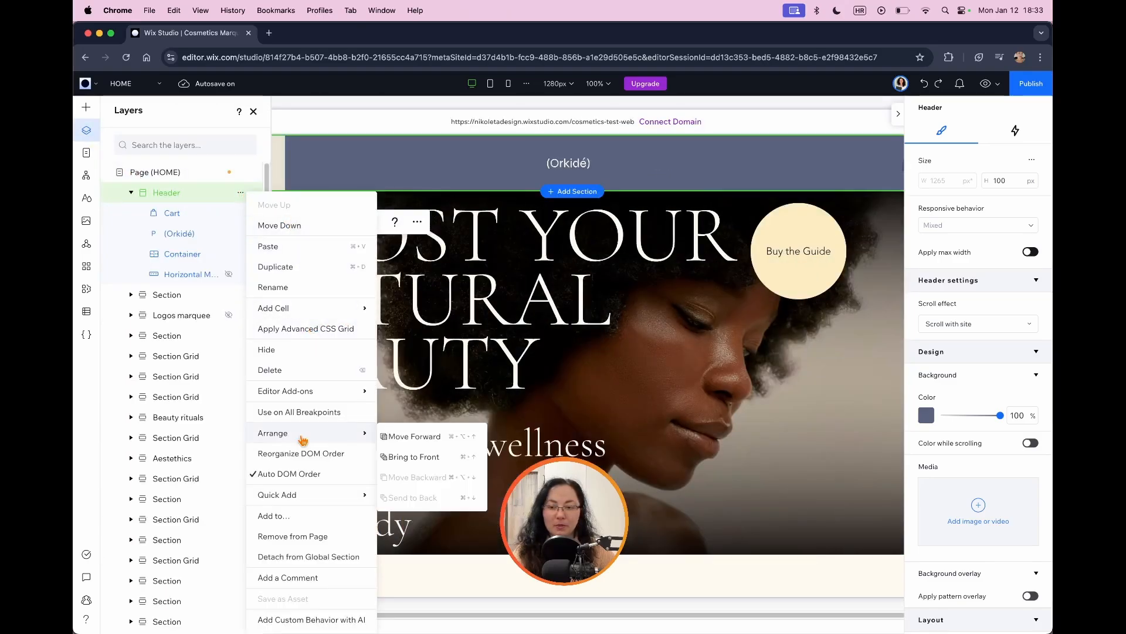
pyautogui.click(432, 458)
pyautogui.click(86, 131)
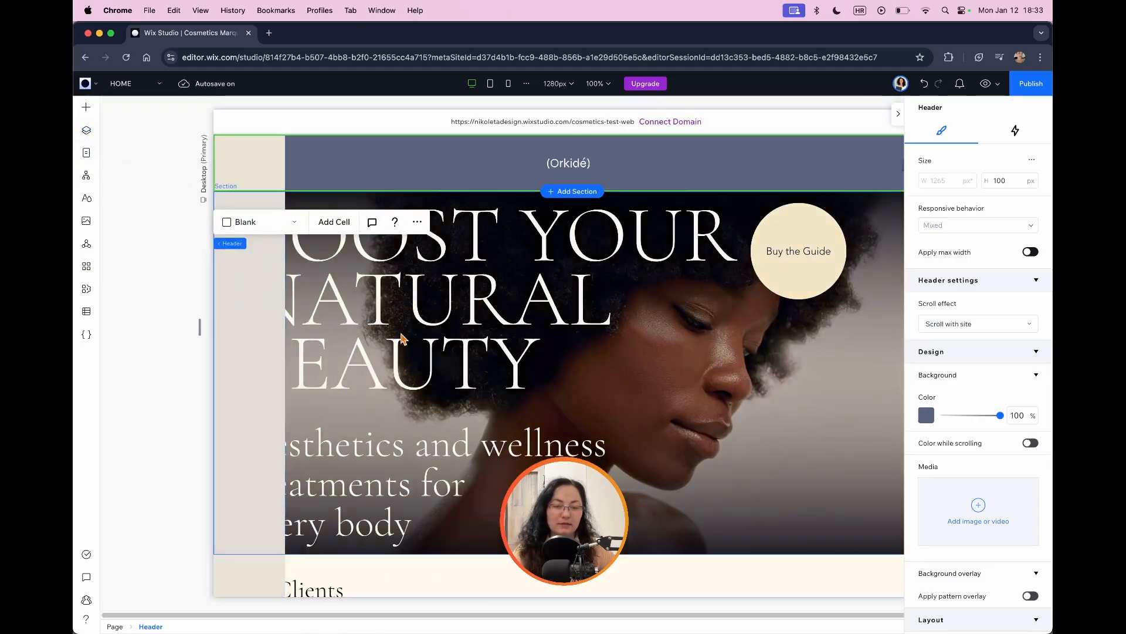
# Step: Fill the vertical container's background with the saved slate-blue color that matches the header
pyautogui.click(262, 180)
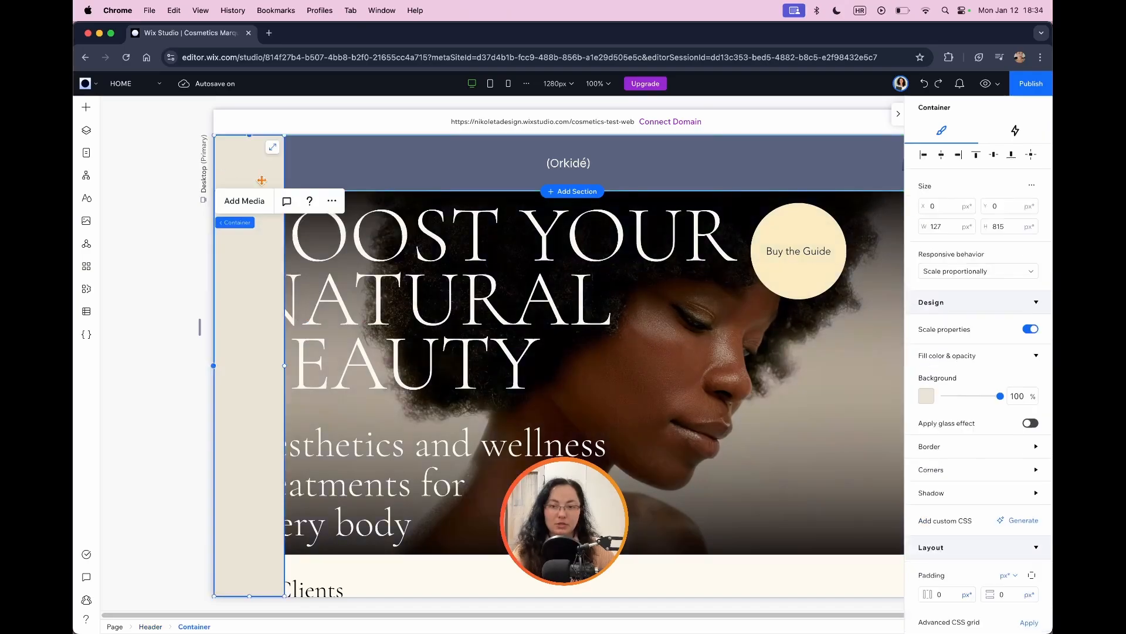
pyautogui.click(924, 397)
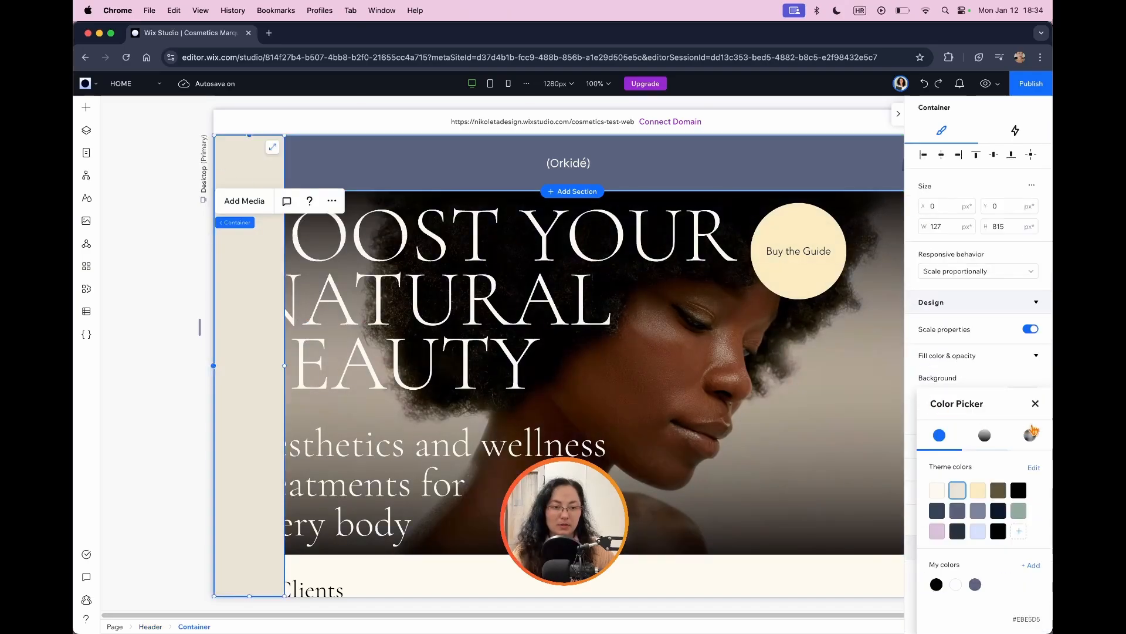
pyautogui.click(975, 584)
# Step: Enable advanced size settings for the vertical container and enter 100 as its maximum height
pyautogui.click(239, 248)
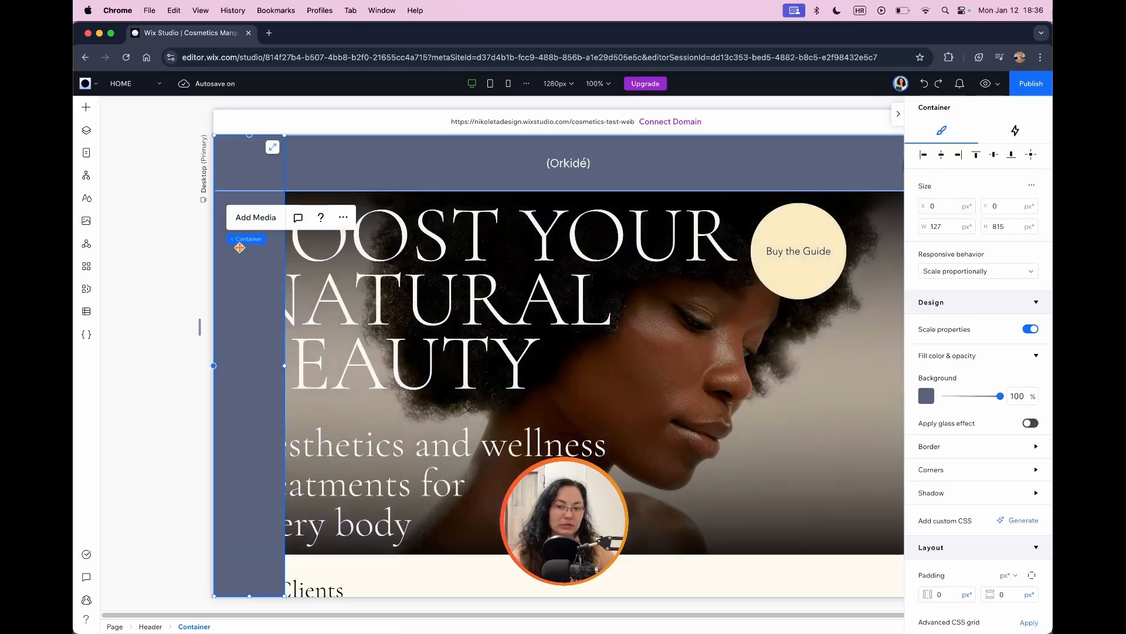
pyautogui.click(1032, 188)
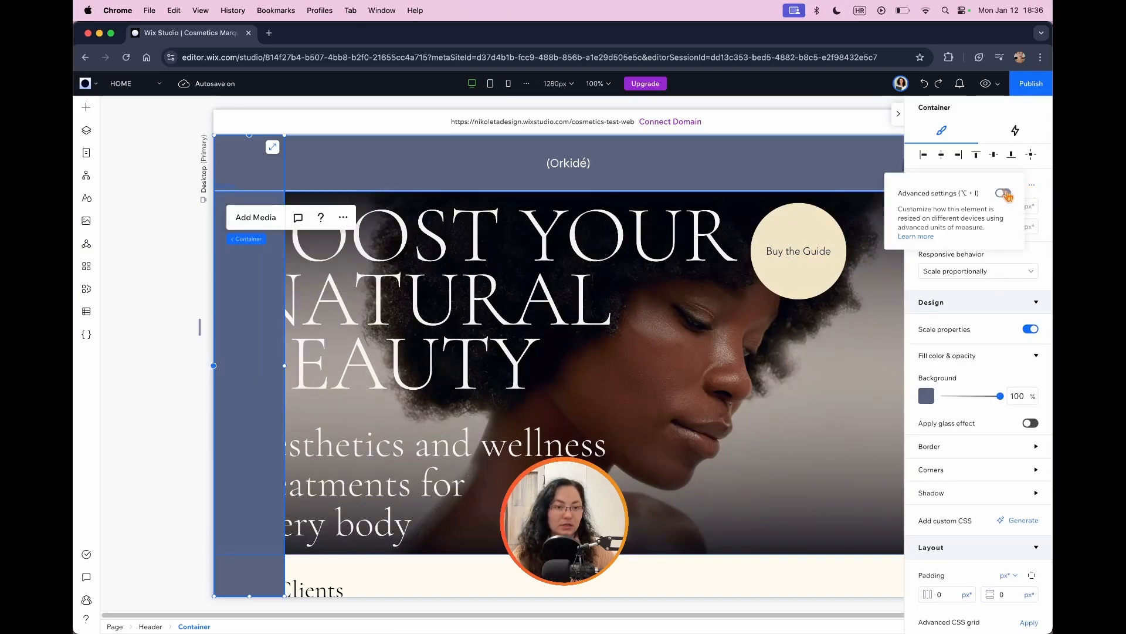
pyautogui.click(1004, 193)
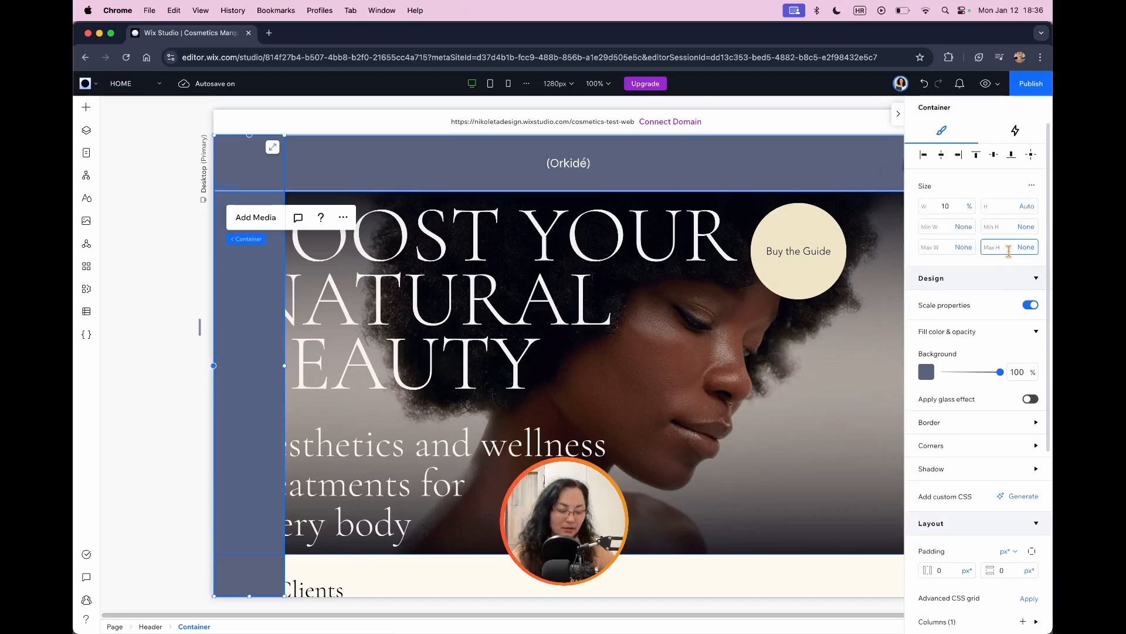
pyautogui.write('100')
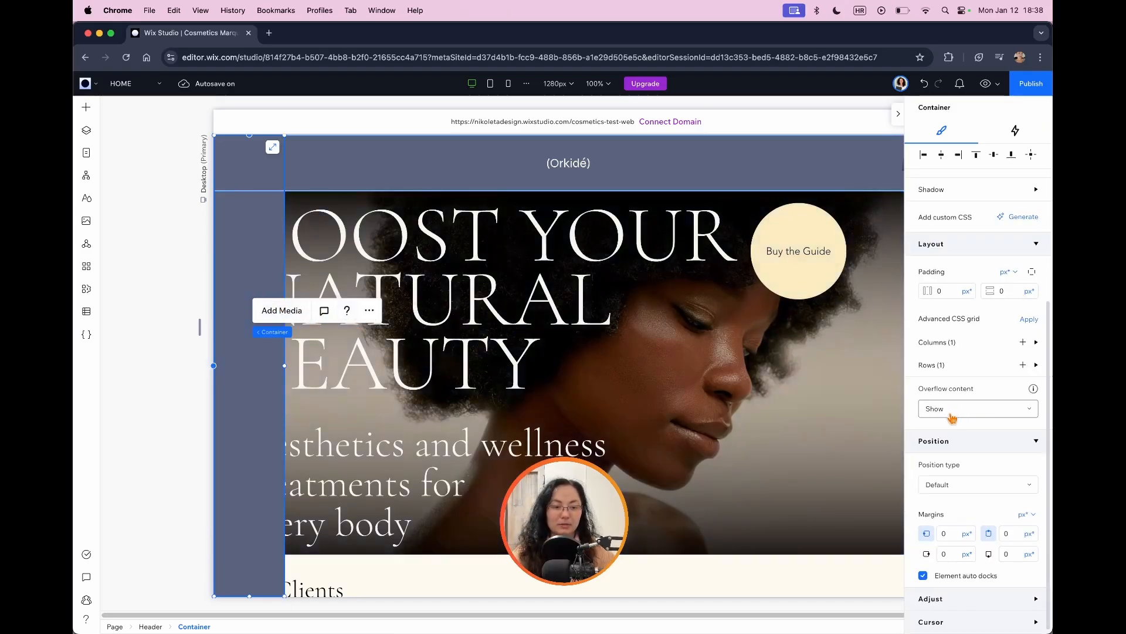
# Step: Set the vertical container's position type to Pinned and pin it to the Page
pyautogui.click(981, 485)
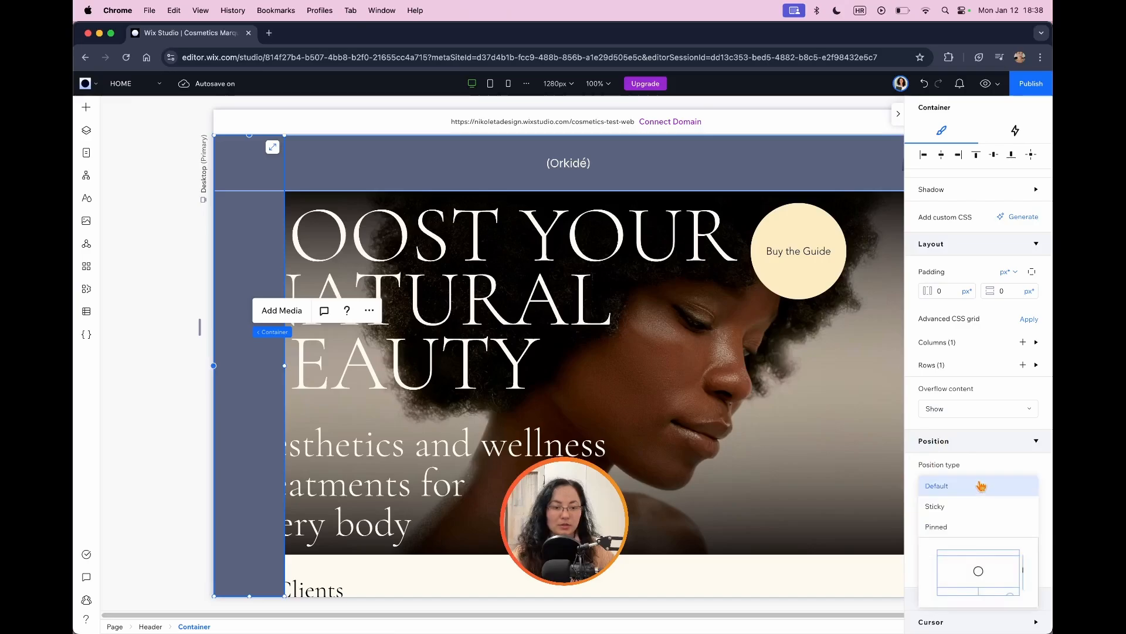
pyautogui.click(954, 527)
pyautogui.click(952, 537)
pyautogui.click(956, 552)
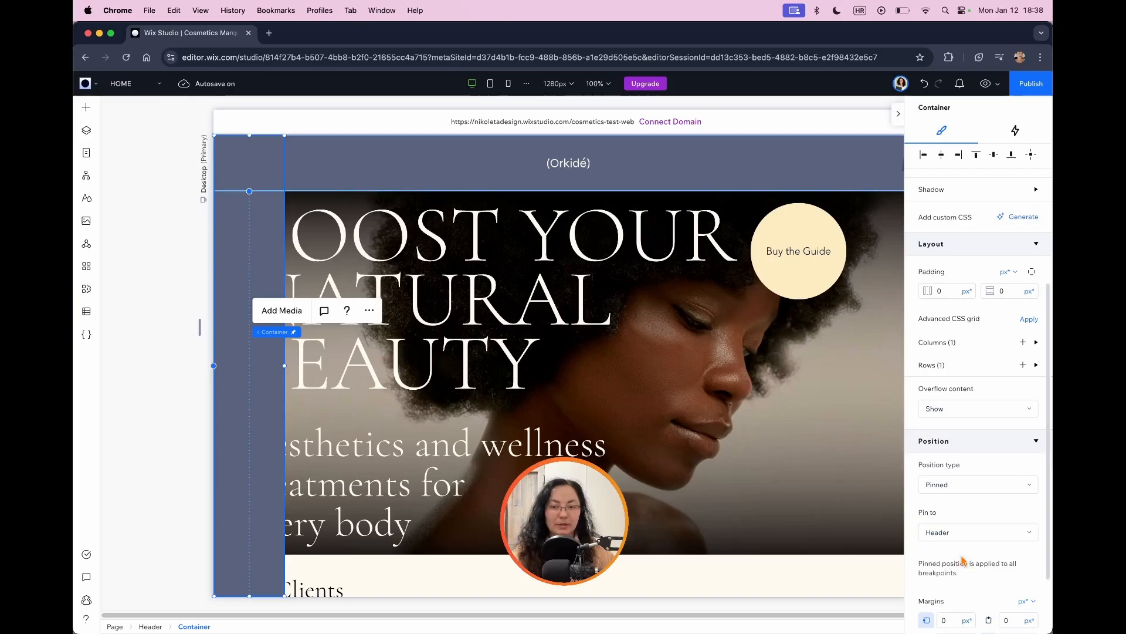
# Step: Check how the pinned container behaves along the length of the page, with the inspector collapsed for a full-width view
pyautogui.scroll(-3, 549, 372)
pyautogui.scroll(-6, 549, 372)
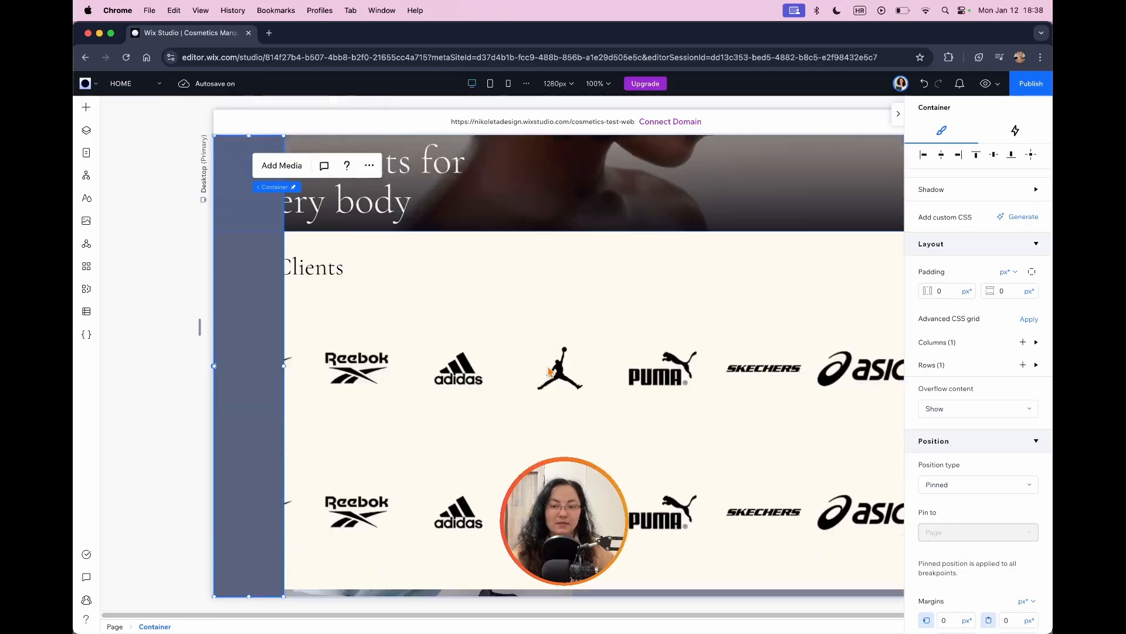
pyautogui.scroll(-6, 550, 371)
pyautogui.scroll(14, 550, 371)
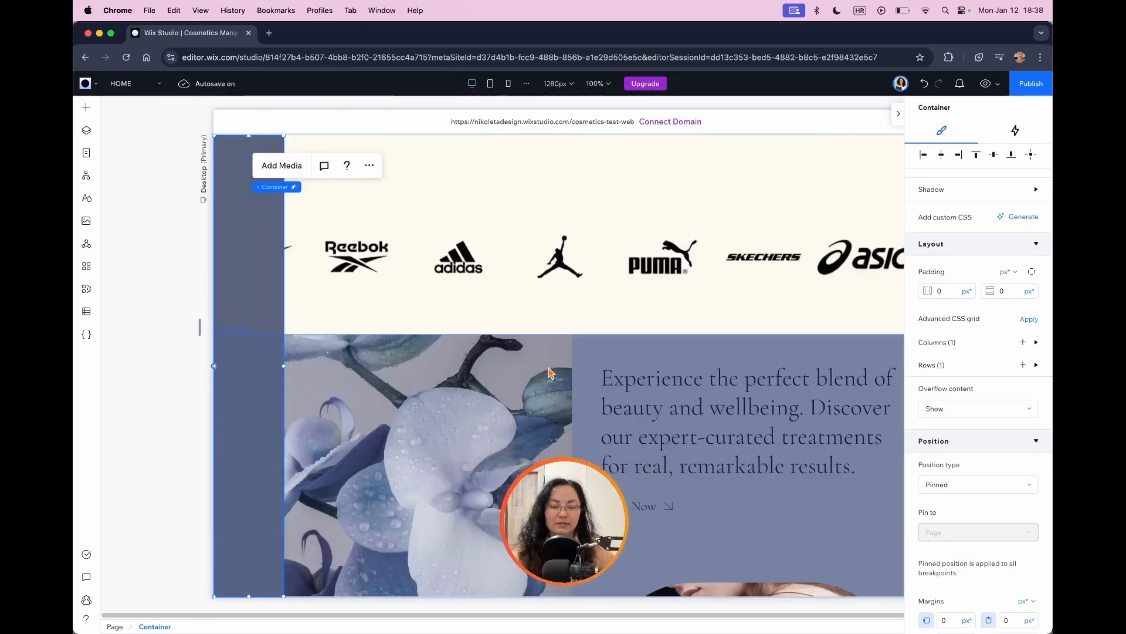
pyautogui.click(898, 114)
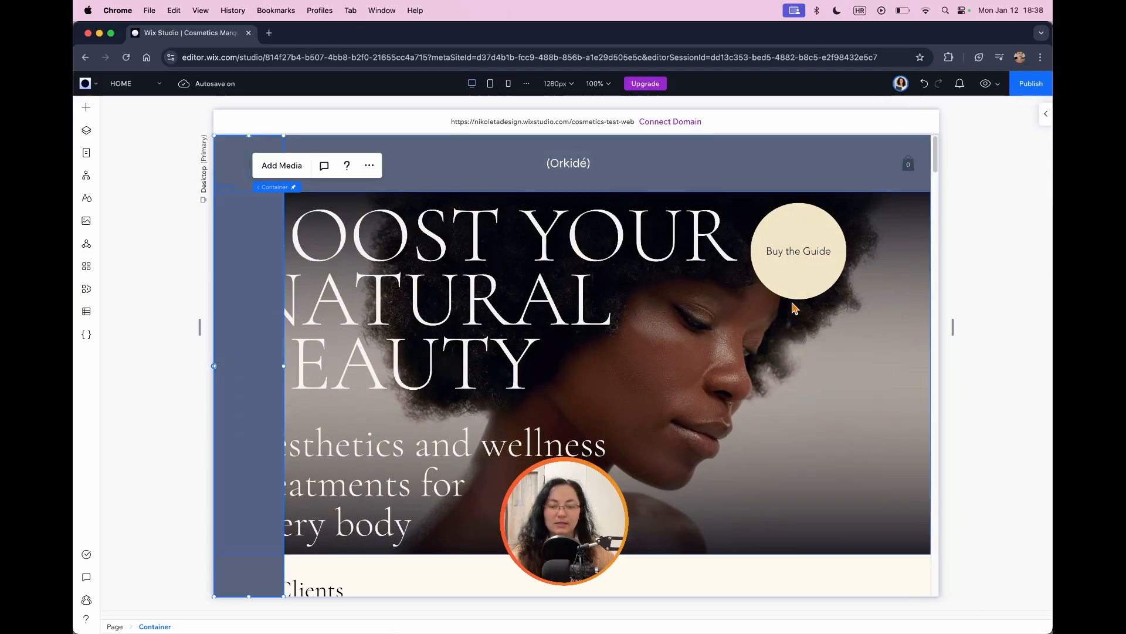
pyautogui.scroll(-10, 590, 353)
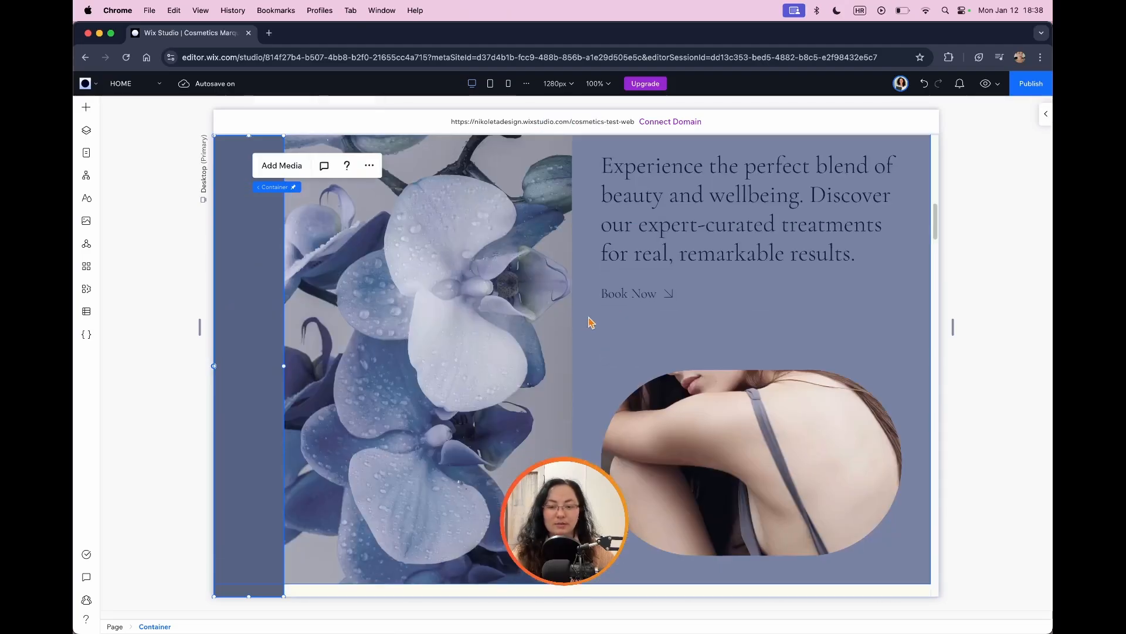
pyautogui.scroll(-4, 591, 321)
pyautogui.scroll(15, 461, 317)
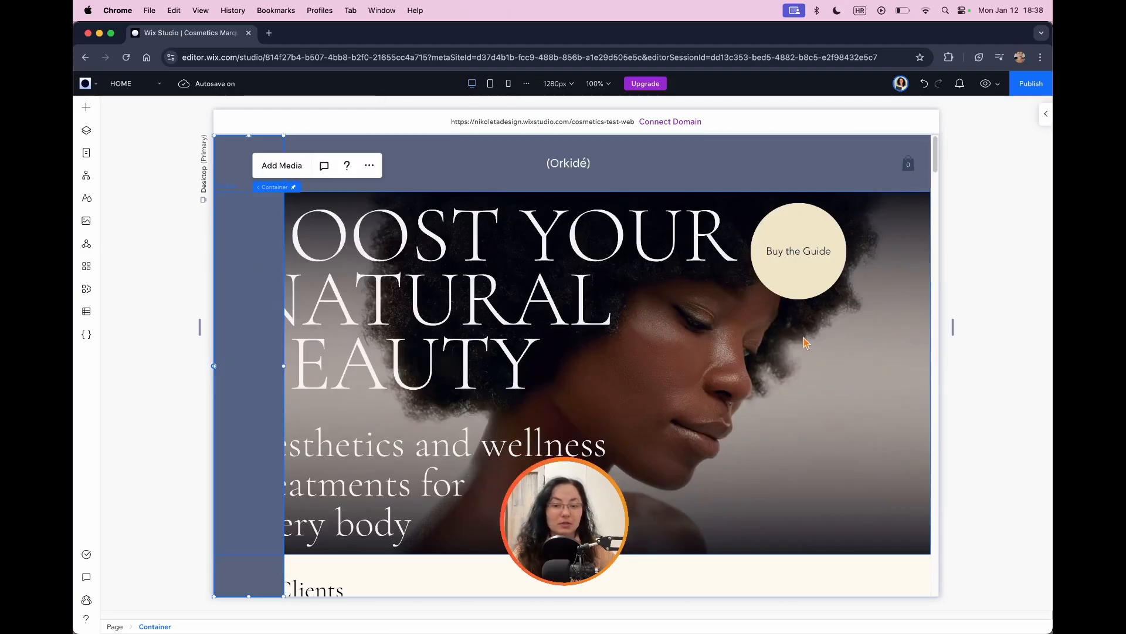
# Step: Select the Page in the layer list and set its left padding individually to 10%
pyautogui.click(86, 130)
pyautogui.click(167, 174)
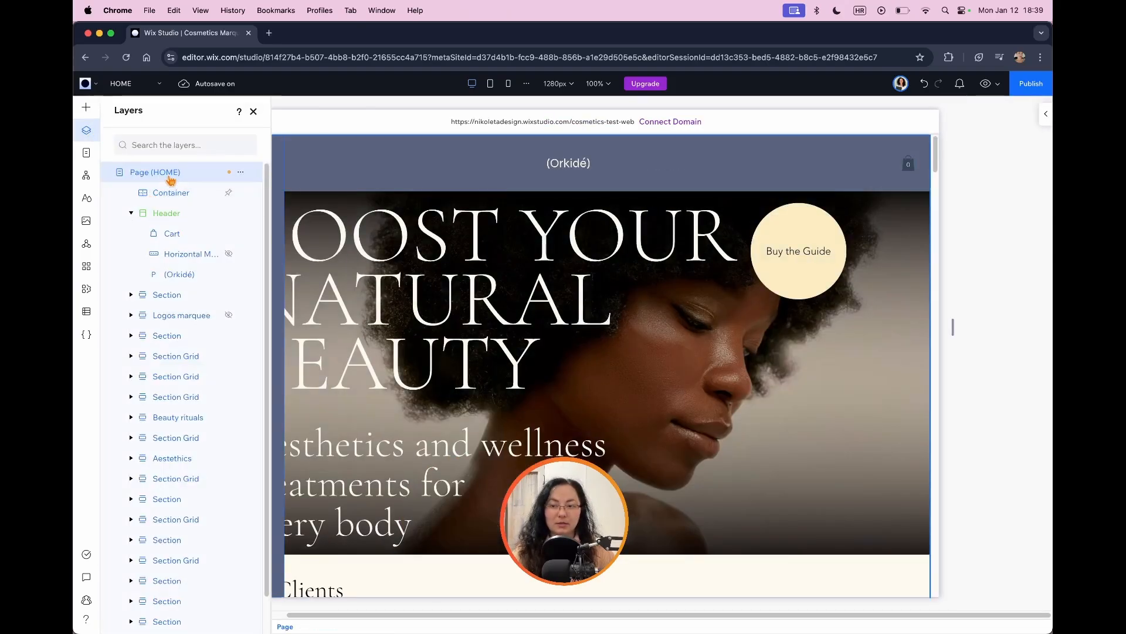
pyautogui.click(1046, 113)
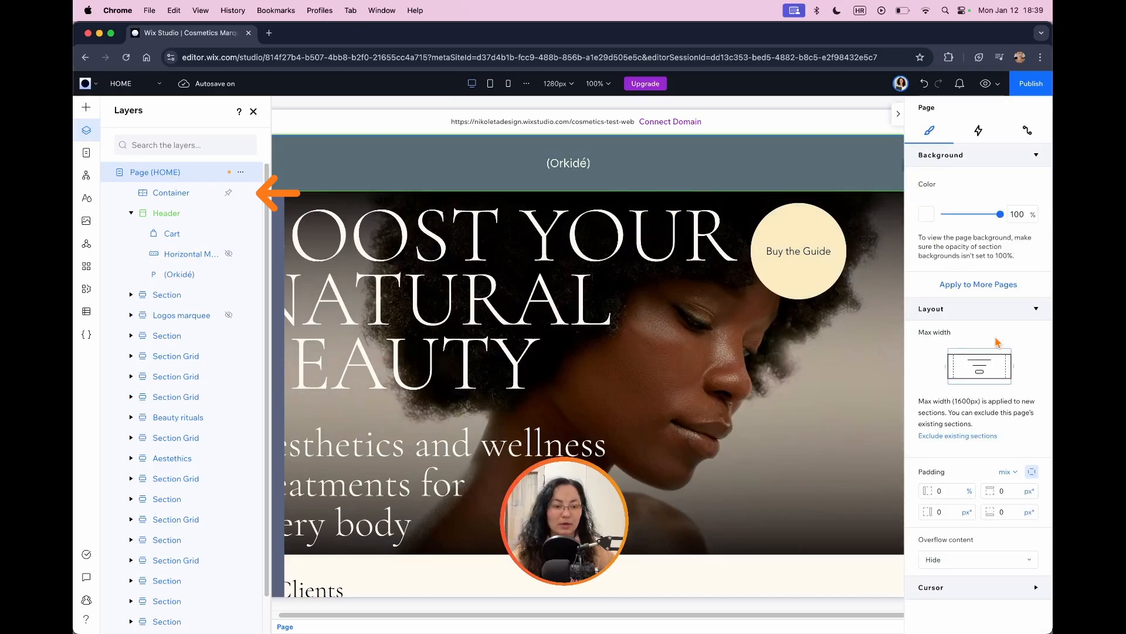
pyautogui.click(1032, 472)
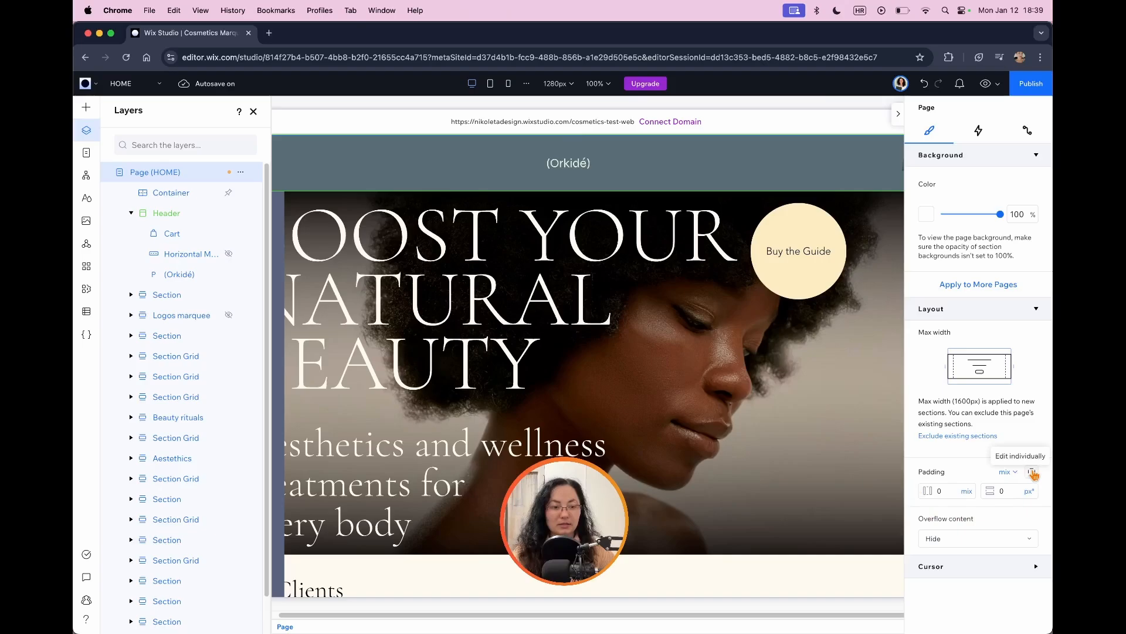
pyautogui.click(1032, 472)
pyautogui.click(948, 491)
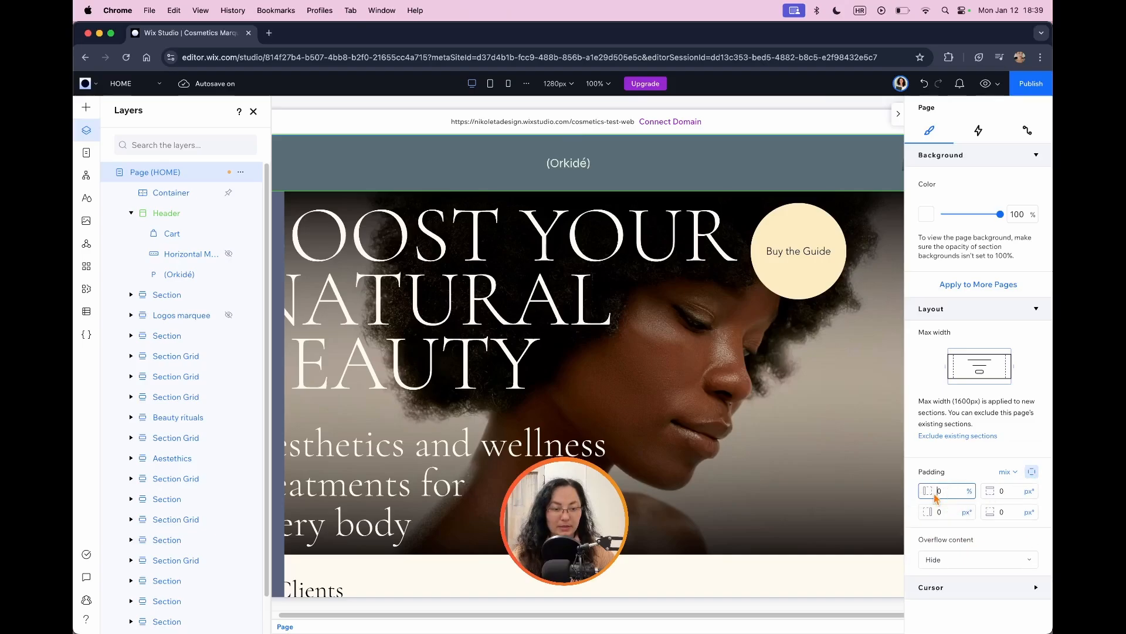
pyautogui.write('1')
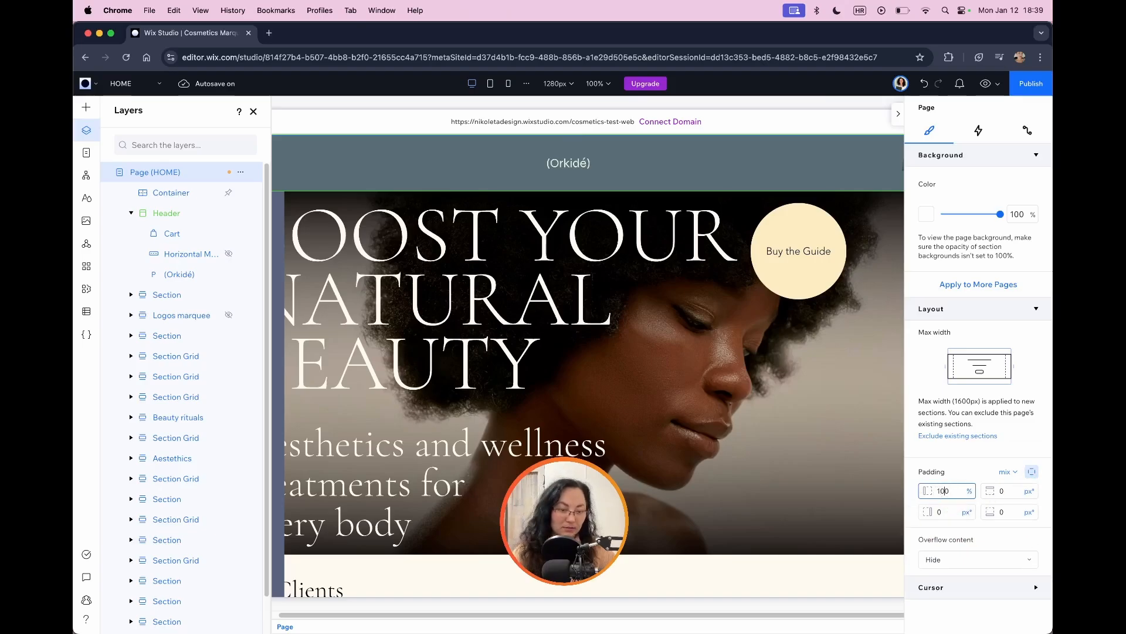
pyautogui.write('0')
pyautogui.press('BackSpace')
pyautogui.click(253, 111)
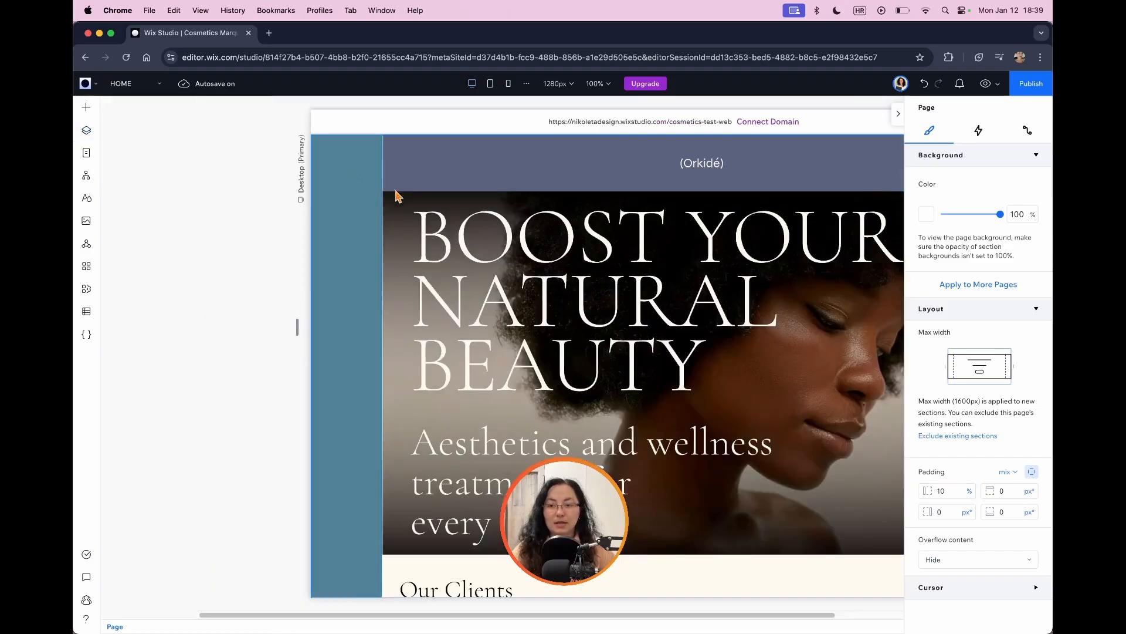
# Step: Check how the page content sits beside the pinned container along the page at full width
pyautogui.click(898, 113)
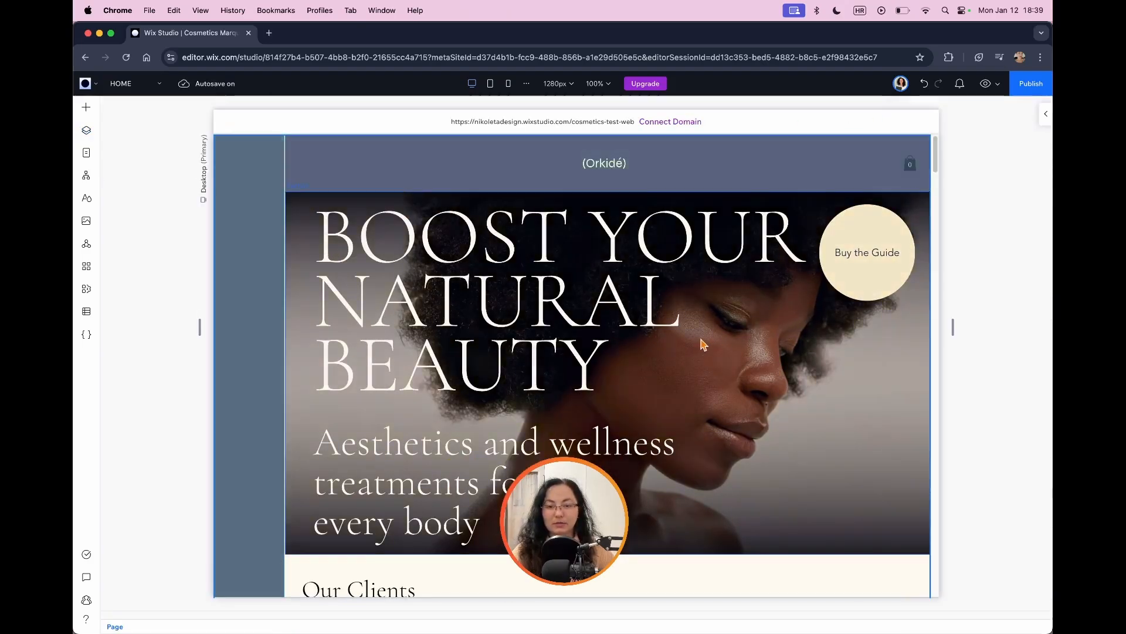
pyautogui.scroll(-3, 701, 337)
pyautogui.scroll(3, 701, 337)
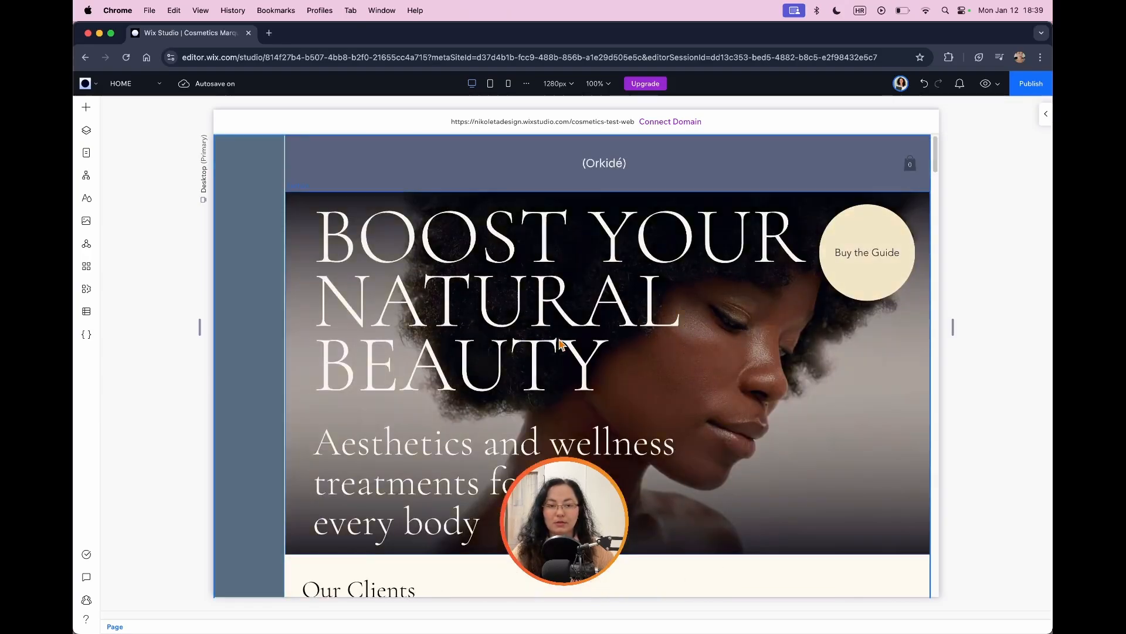
pyautogui.scroll(-15, 500, 295)
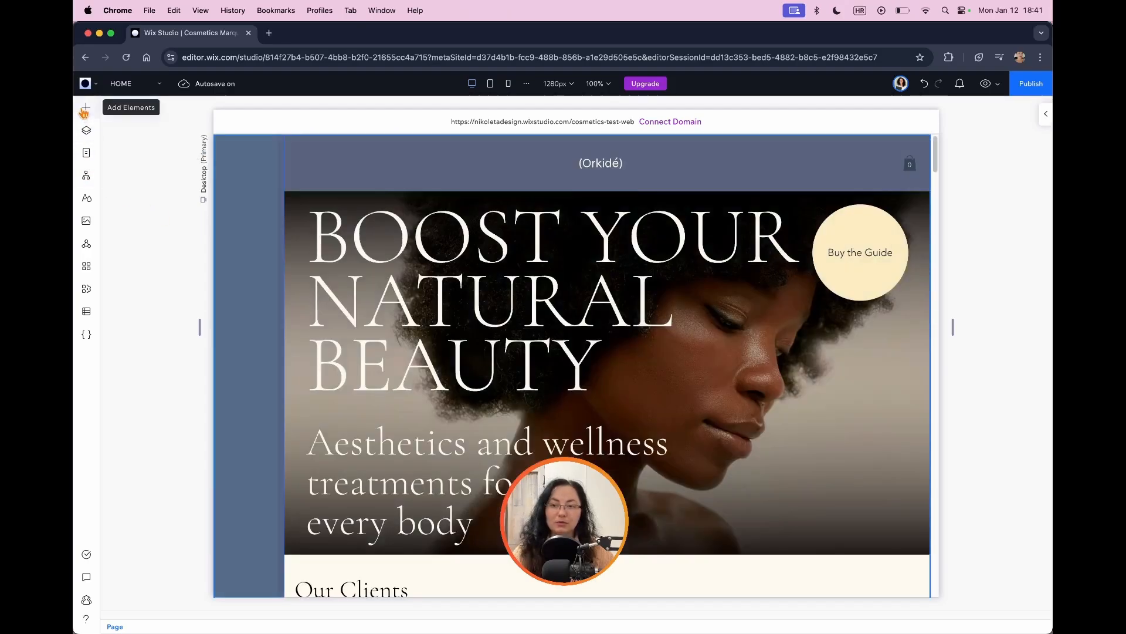
# Step: Add the vertical menu design with the side line to the pinned container and open its menu item management
pyautogui.click(86, 108)
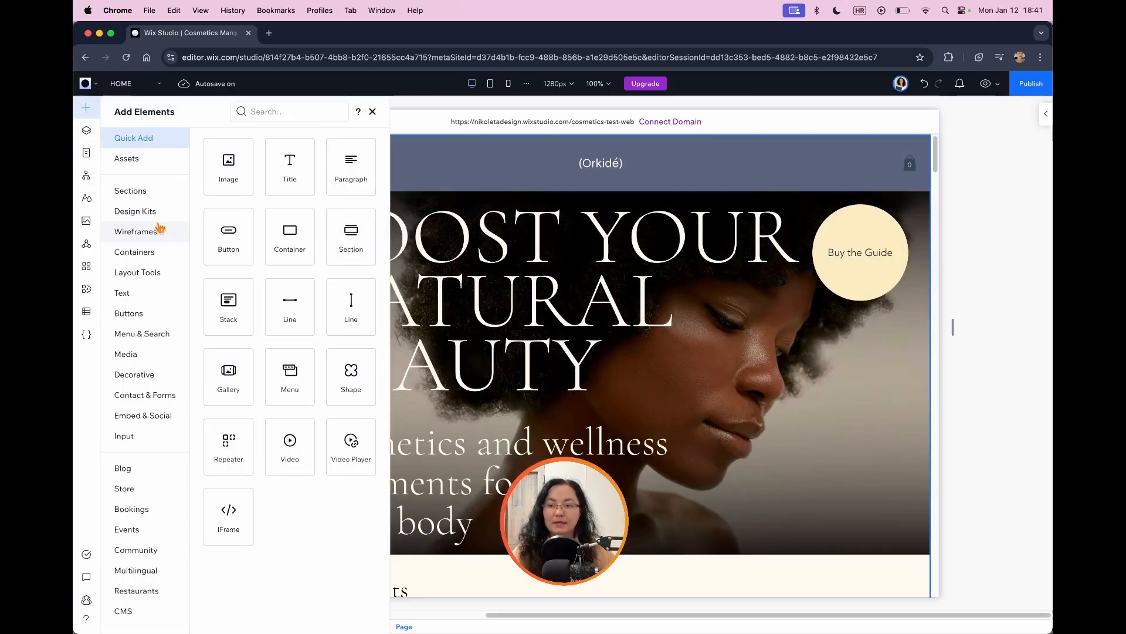
pyautogui.click(146, 335)
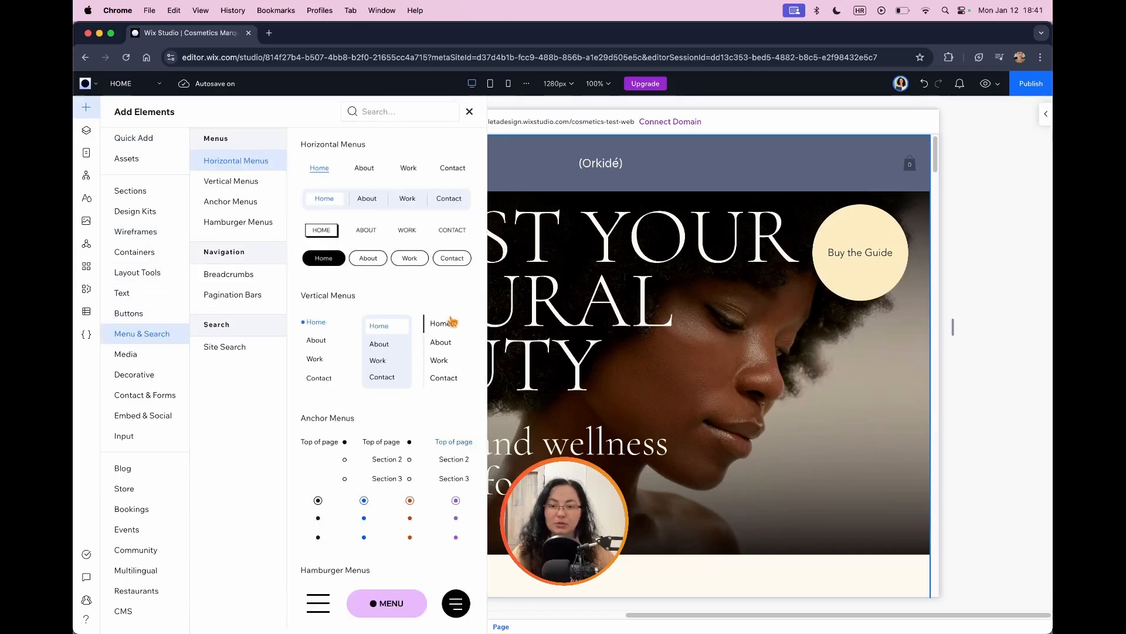
pyautogui.moveTo(437, 340); pyautogui.dragTo(276, 340)
pyautogui.click(249, 271)
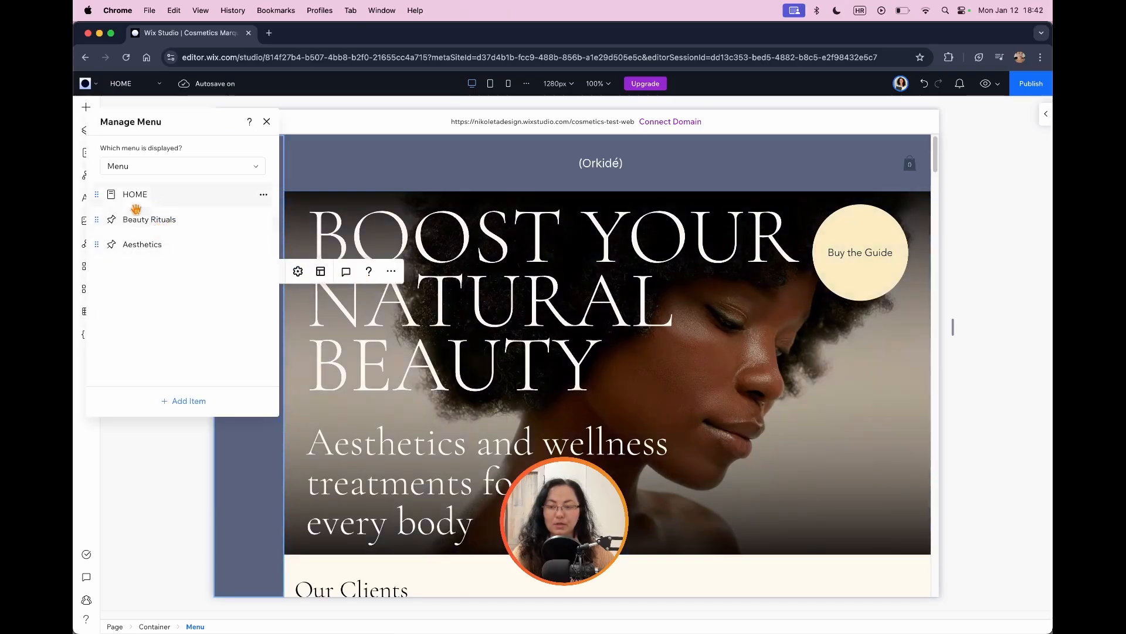
# Step: Set the menu items' text color in the Regular state to white (#FFFFFF)
pyautogui.click(1043, 116)
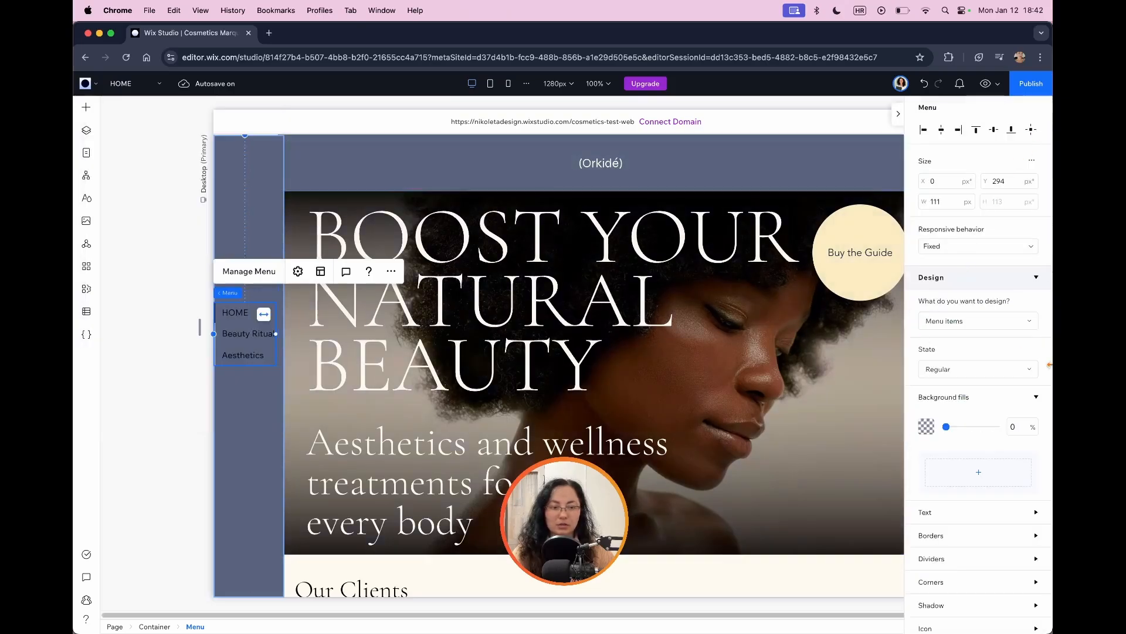
pyautogui.scroll(-1, 946, 428)
pyautogui.click(974, 498)
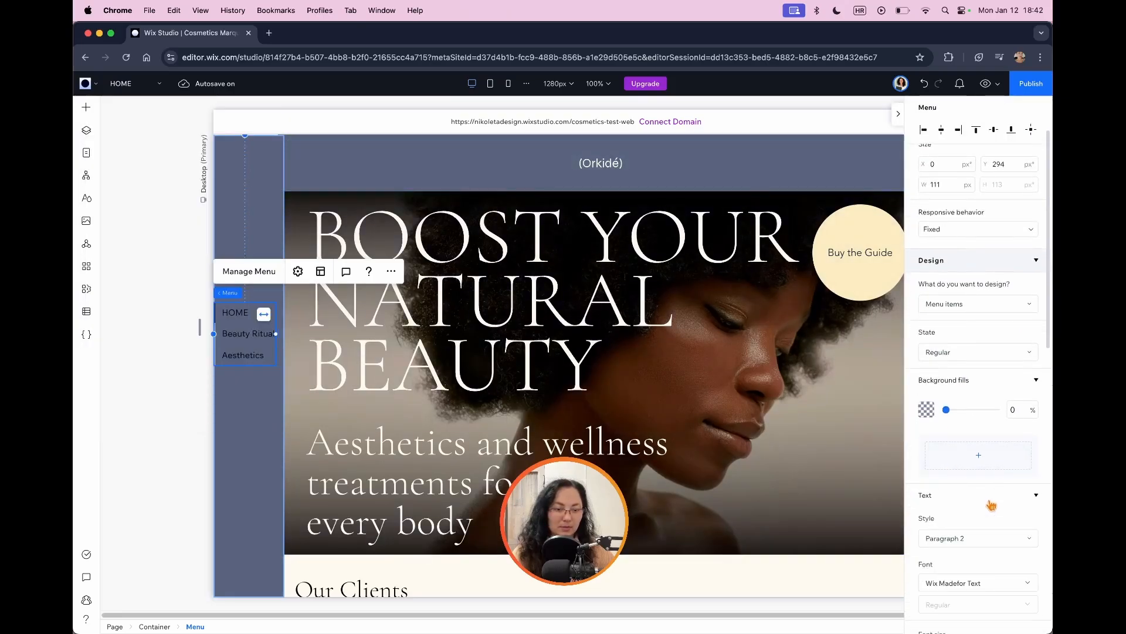
pyautogui.scroll(-3, 987, 495)
pyautogui.scroll(-3, 987, 488)
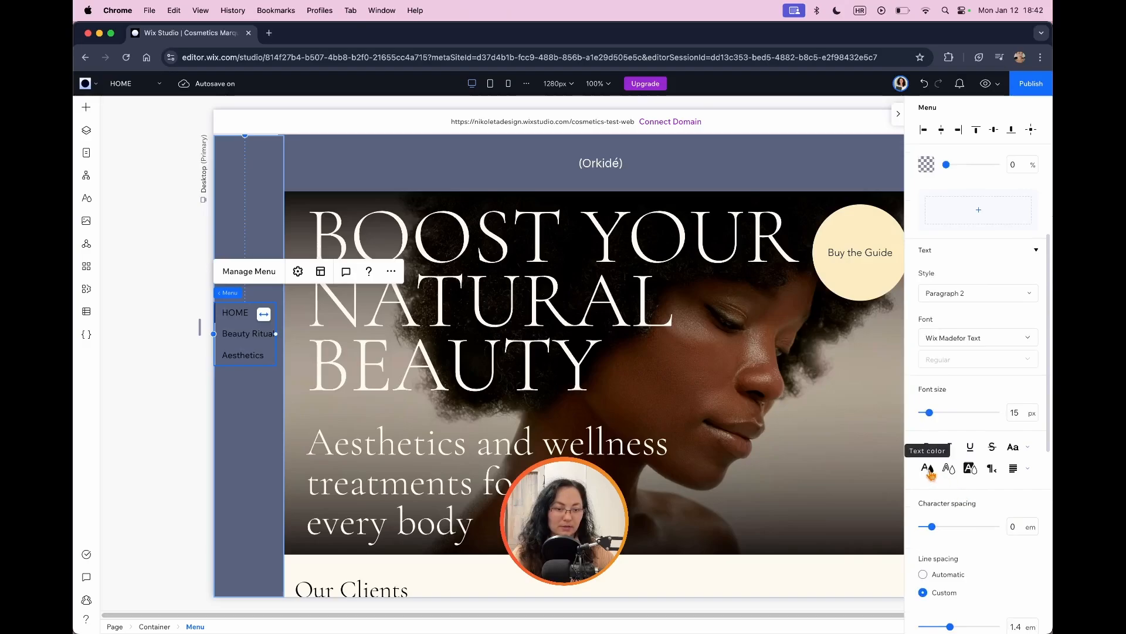
pyautogui.click(930, 471)
pyautogui.click(956, 585)
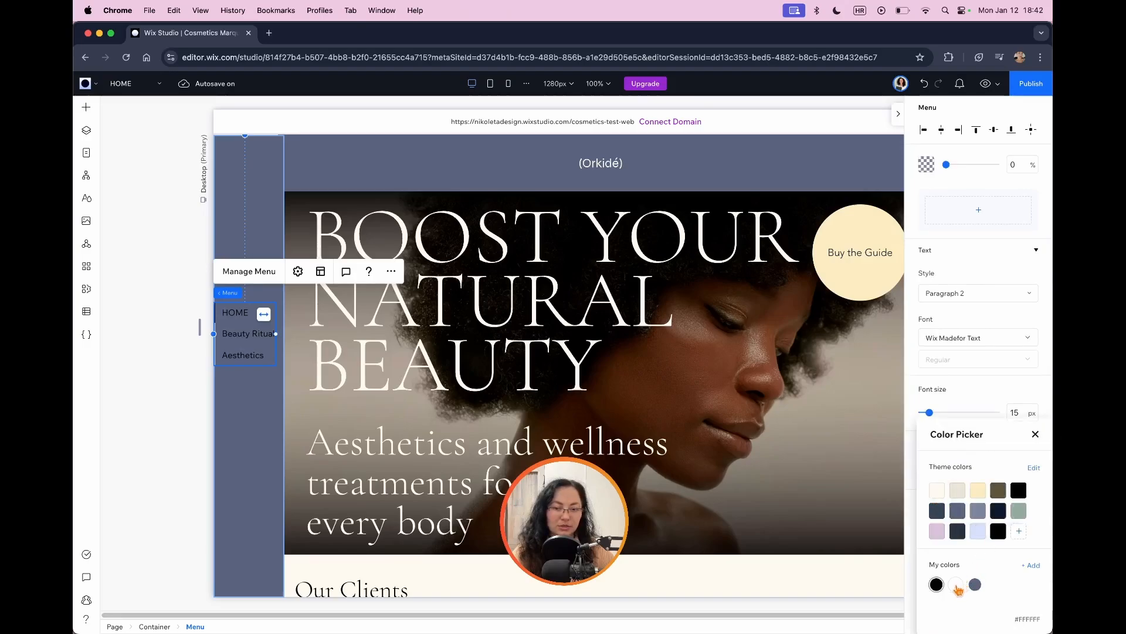
pyautogui.click(1036, 434)
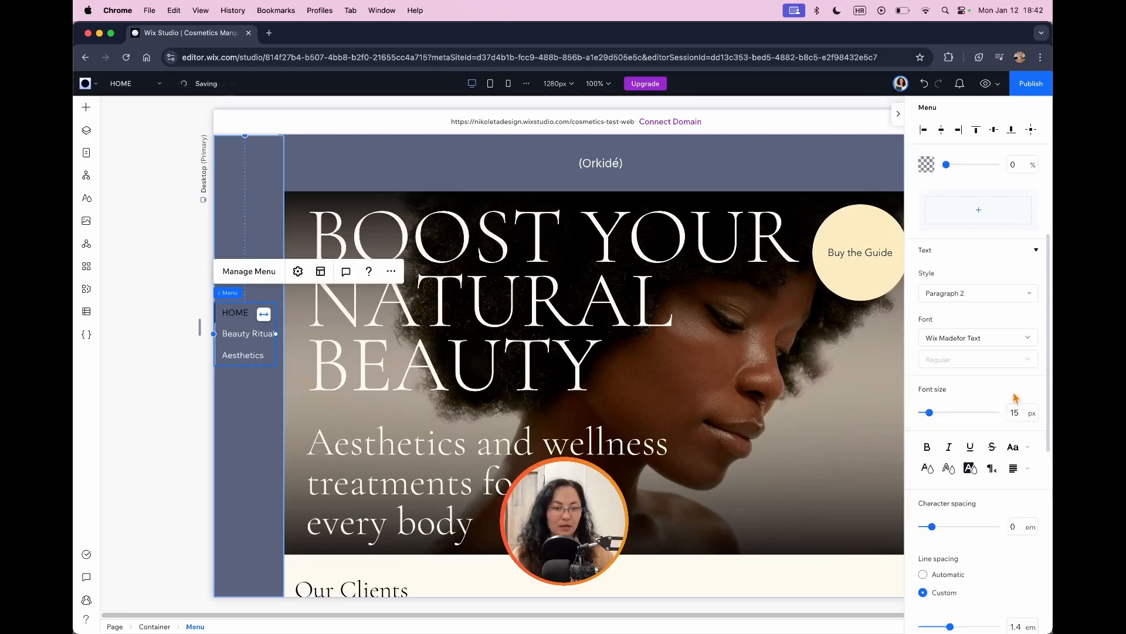
# Step: Set the menu items' text color in the Hover state to the cream theme color #FFFBF0
pyautogui.scroll(4, 1015, 397)
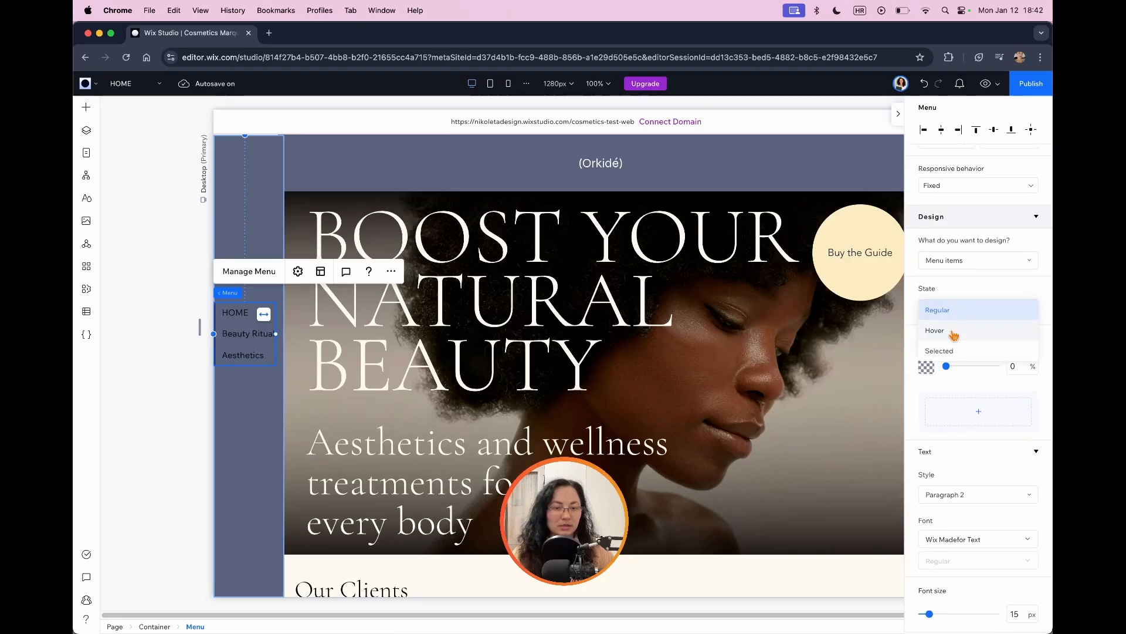
pyautogui.click(950, 331)
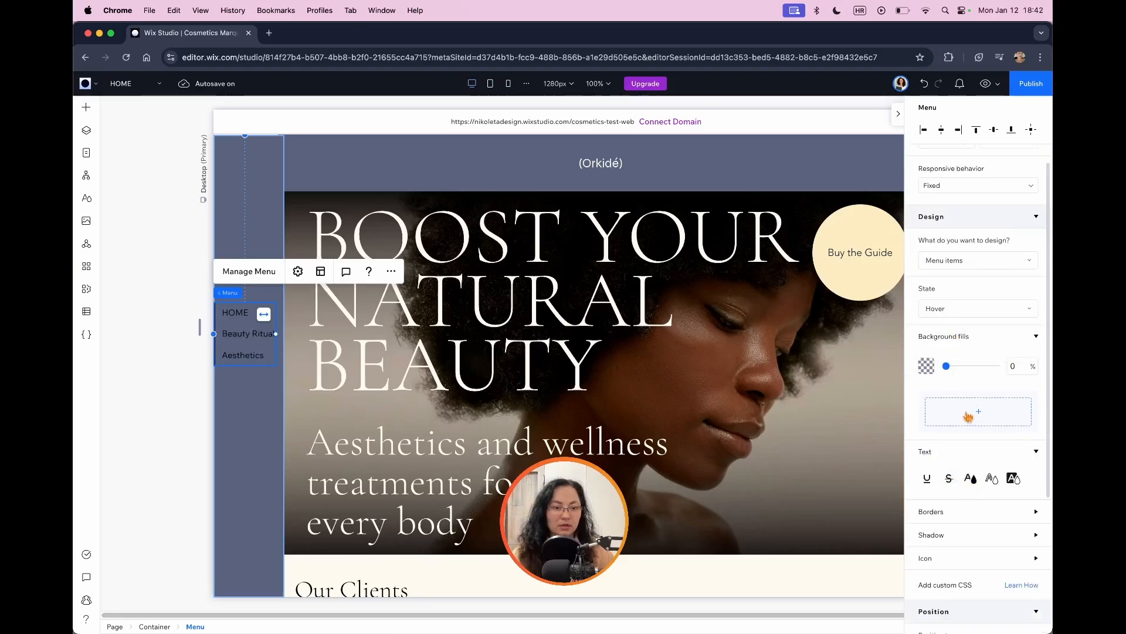
pyautogui.click(971, 485)
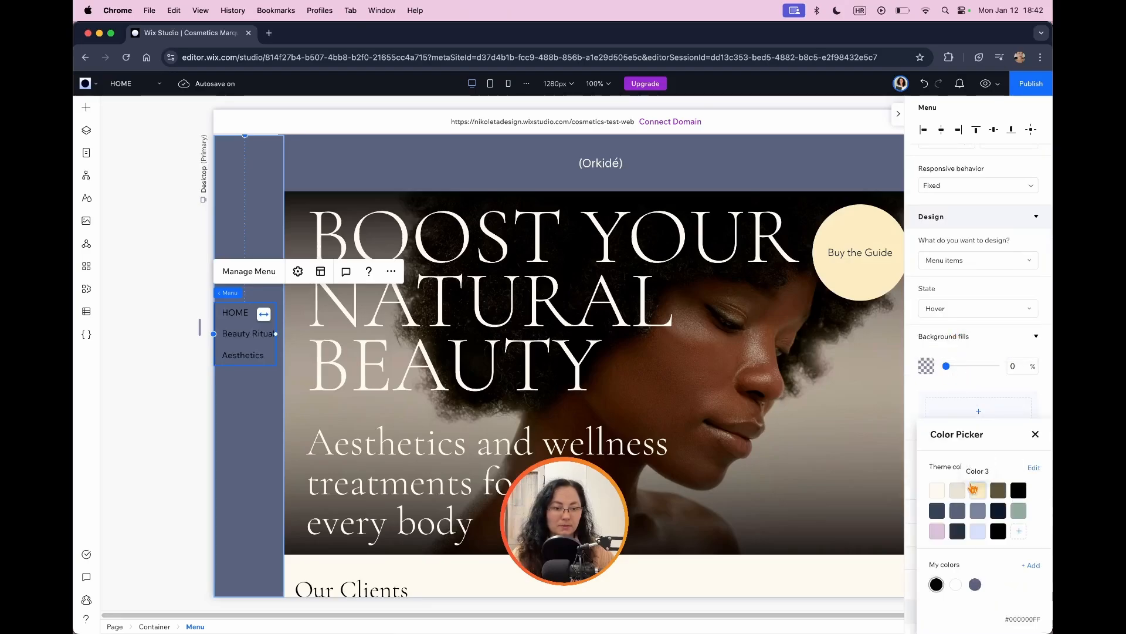
pyautogui.click(1036, 434)
# Step: Set the menu items' text color in the Selected state to the pale lavender-blue theme color
pyautogui.click(954, 311)
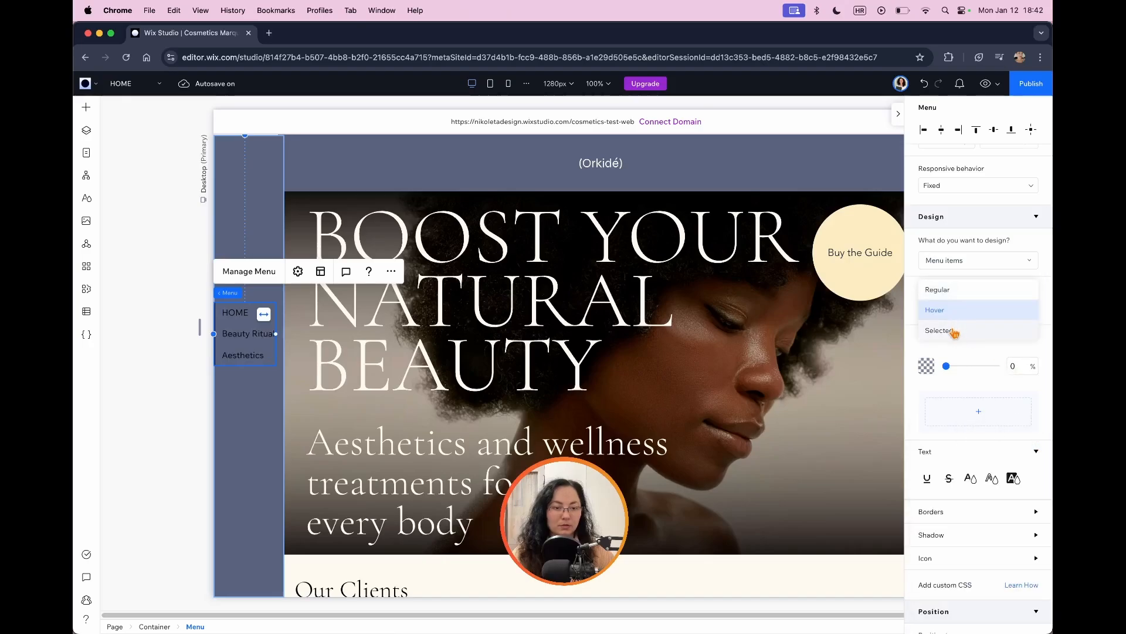
pyautogui.click(951, 331)
pyautogui.click(971, 480)
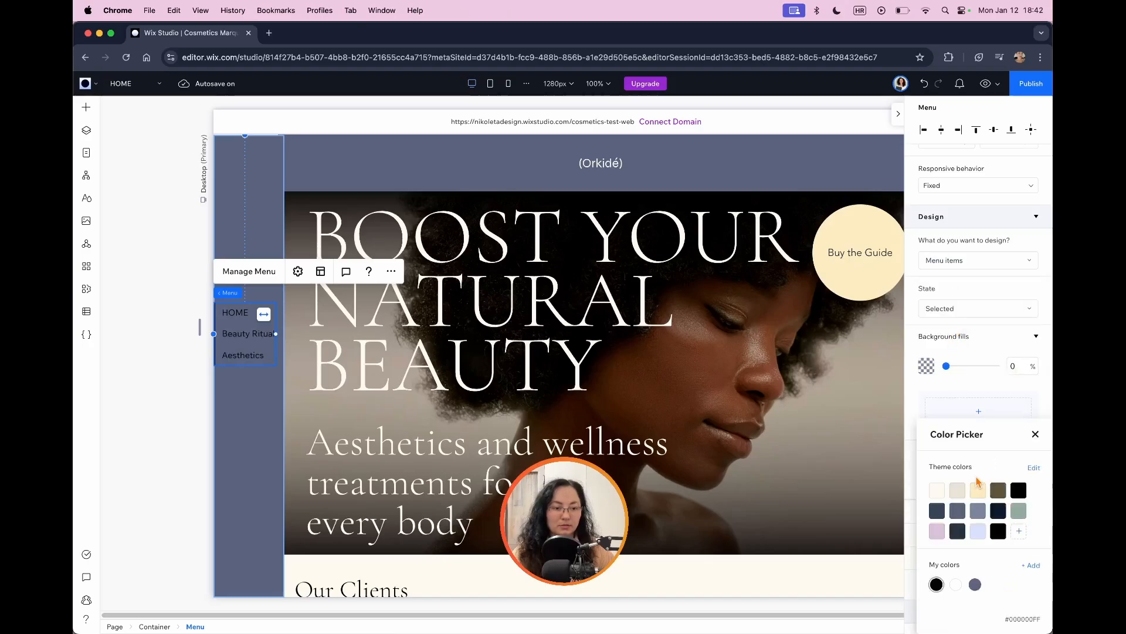
pyautogui.click(979, 534)
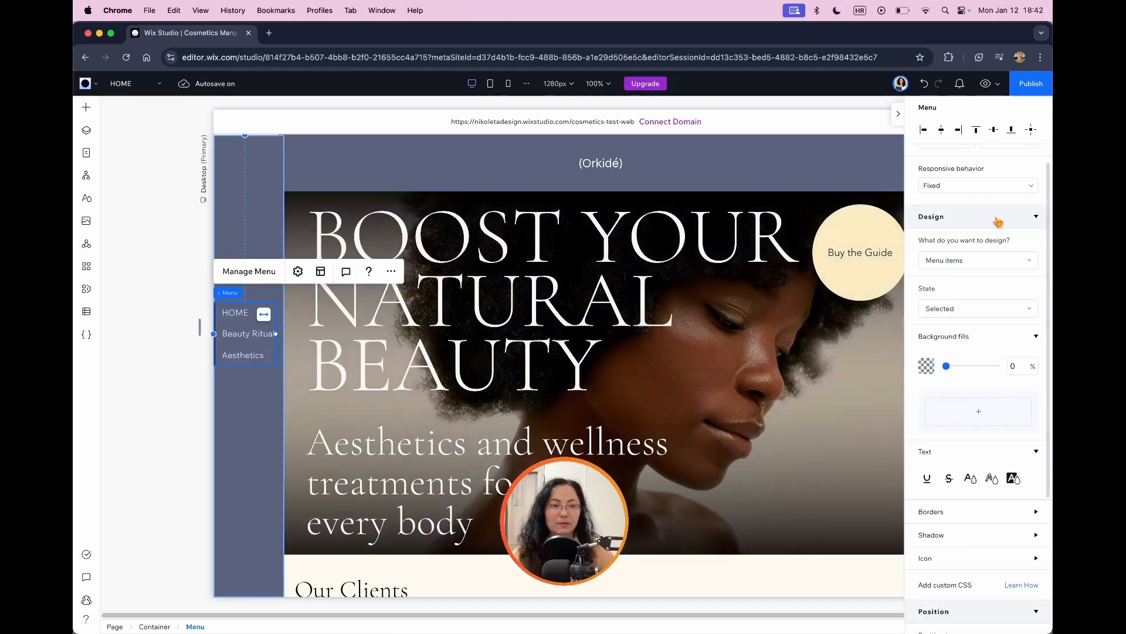
# Step: Preview the site to check the vertical menu while moving down the page, and return to editing
pyautogui.click(898, 113)
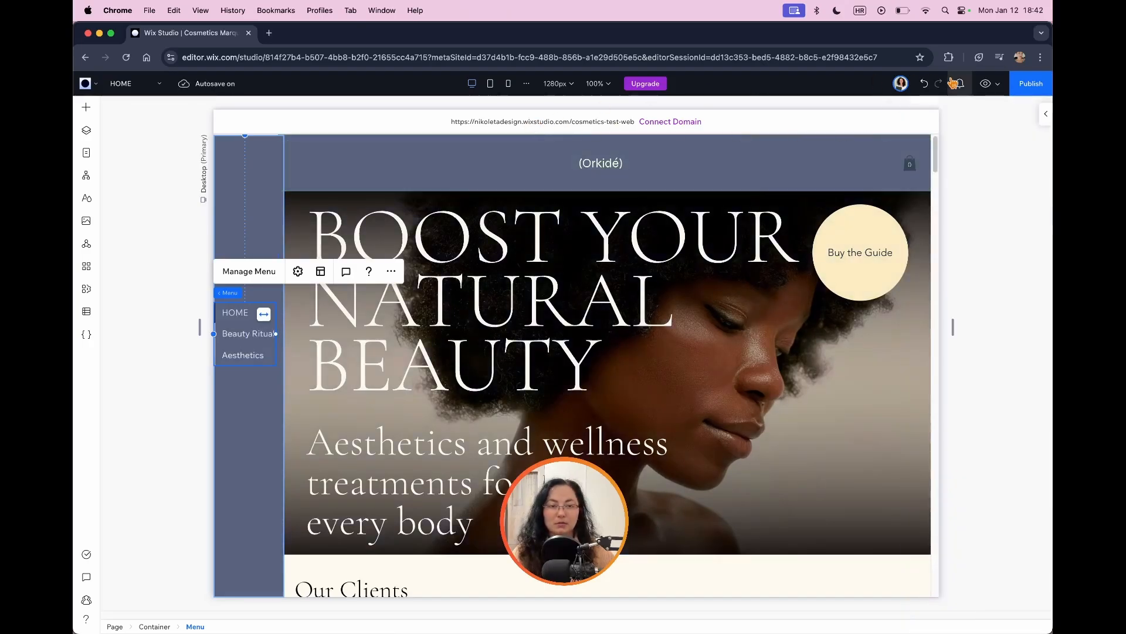
pyautogui.click(986, 83)
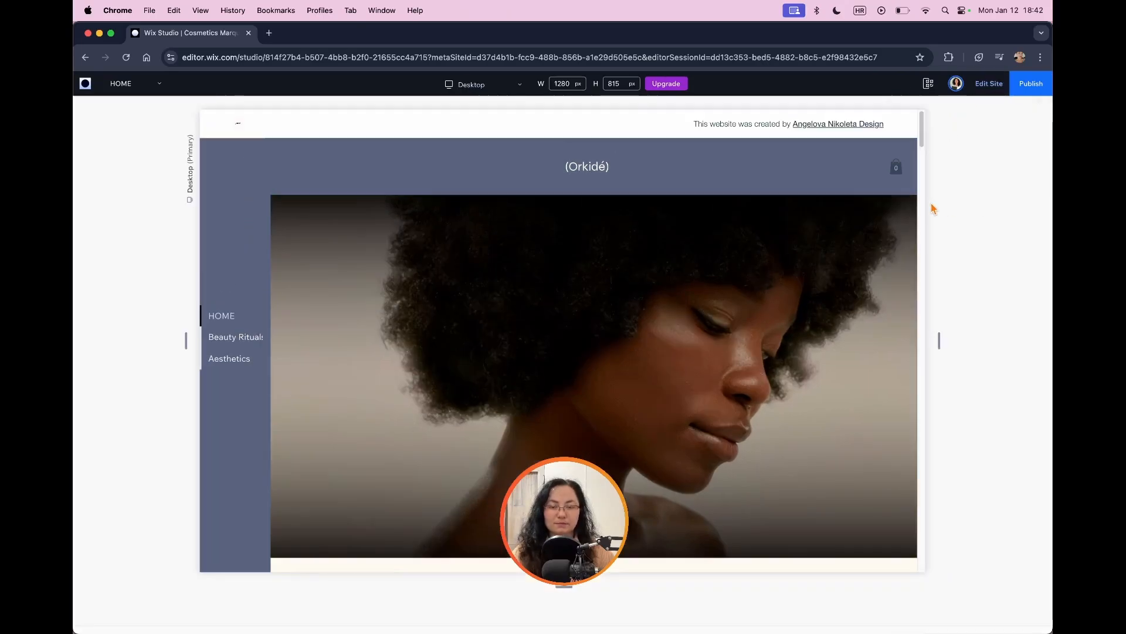
pyautogui.scroll(-6, 778, 211)
pyautogui.click(989, 83)
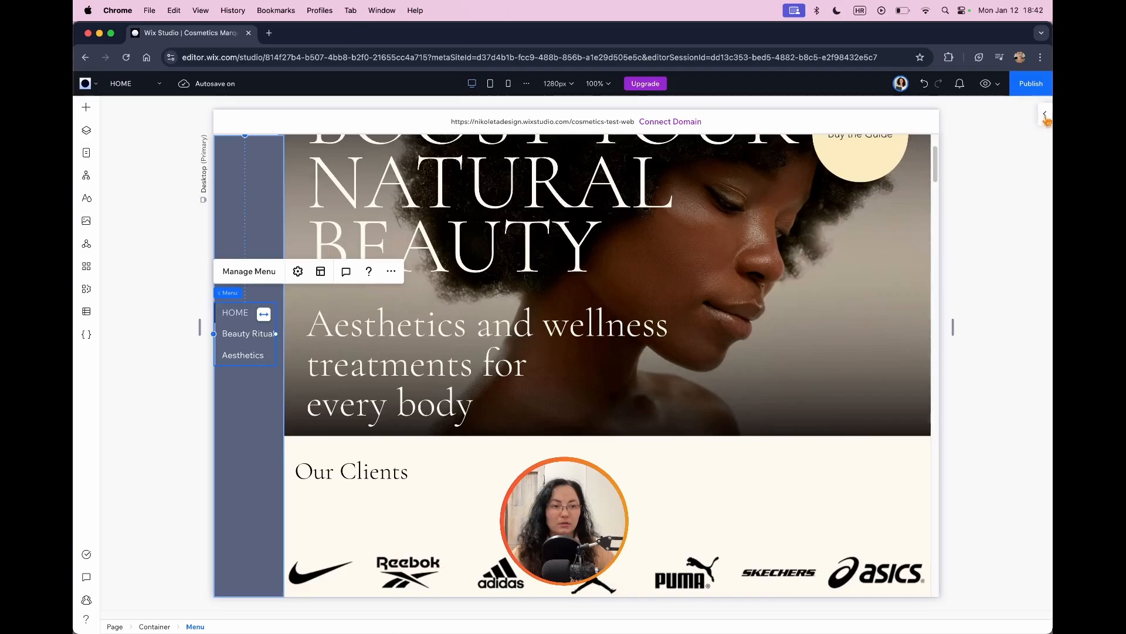
# Step: Reduce the vertical menu items' font size to 14 px in the Regular state
pyautogui.click(1046, 113)
pyautogui.scroll(-1, 1004, 340)
pyautogui.click(967, 475)
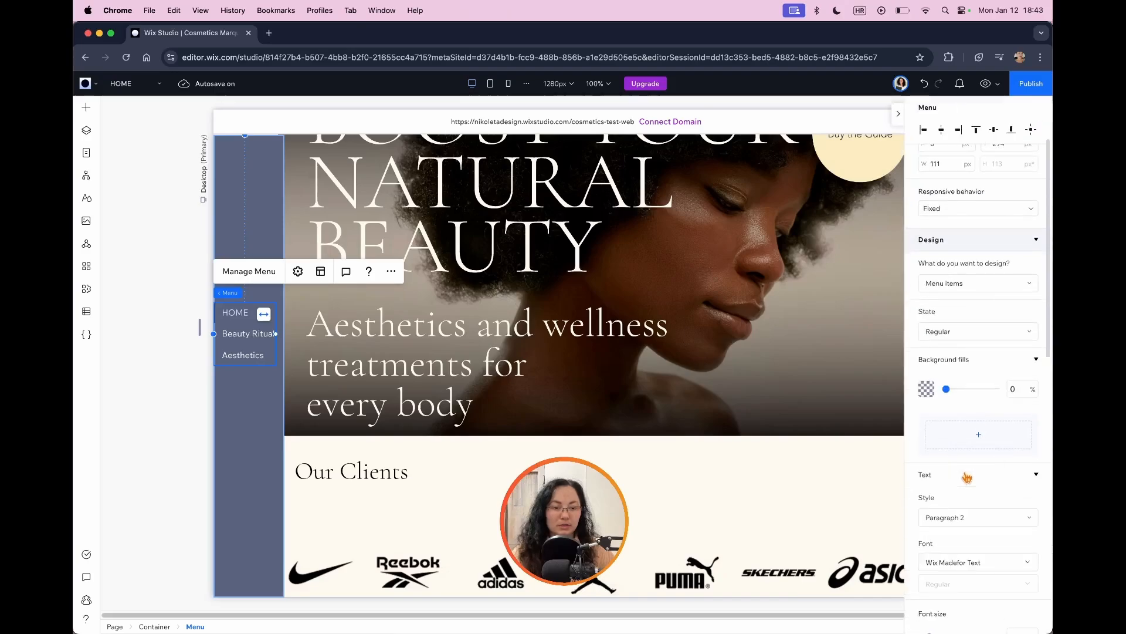
pyautogui.scroll(-6, 971, 473)
pyautogui.click(1022, 453)
pyautogui.write('14')
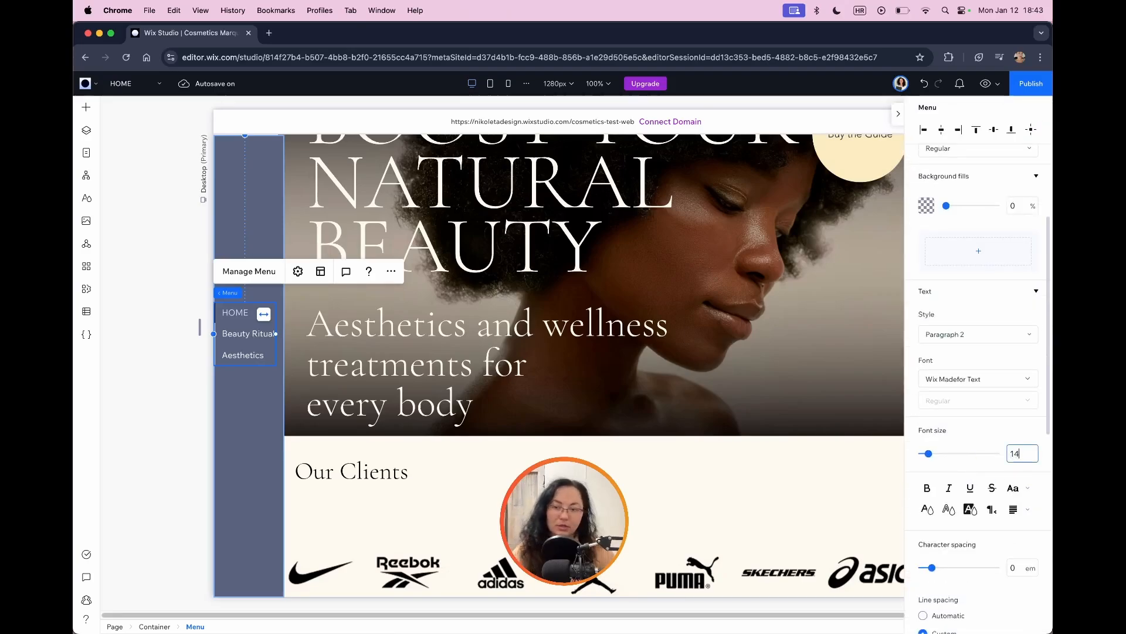
# Step: Widen the vertical menu to about 119 px so the Beauty Rituals label fits inside the container
pyautogui.click(272, 352)
pyautogui.moveTo(278, 336); pyautogui.dragTo(279, 331)
pyautogui.moveTo(394, 381); pyautogui.dragTo(394, 380)
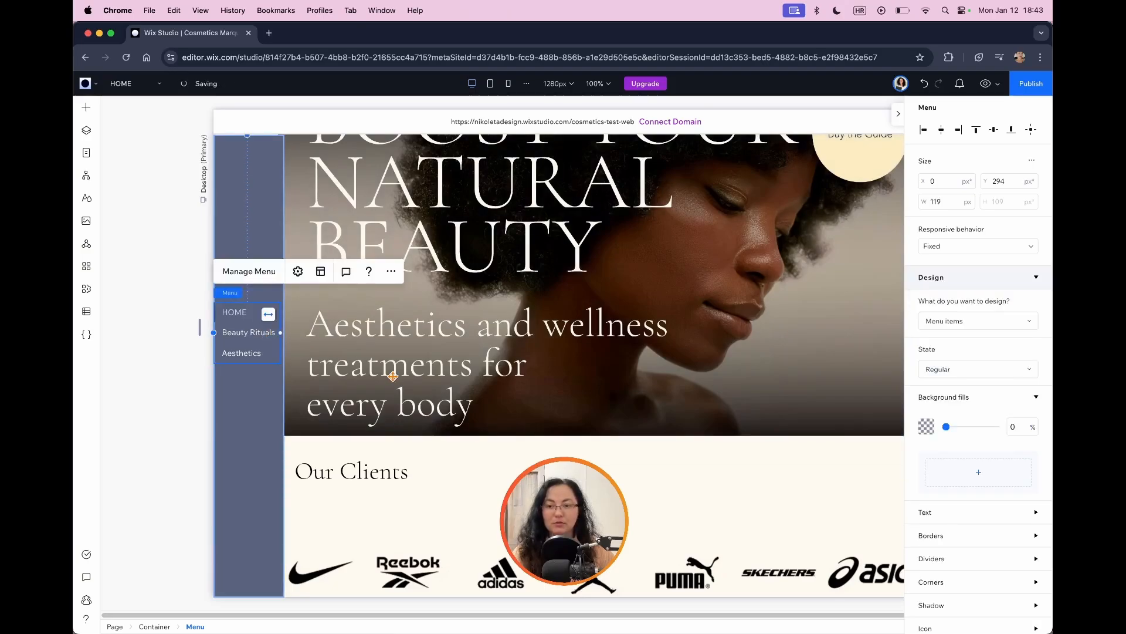
# Step: Preview the resized vertical menu on the site and return to the editor
pyautogui.click(898, 114)
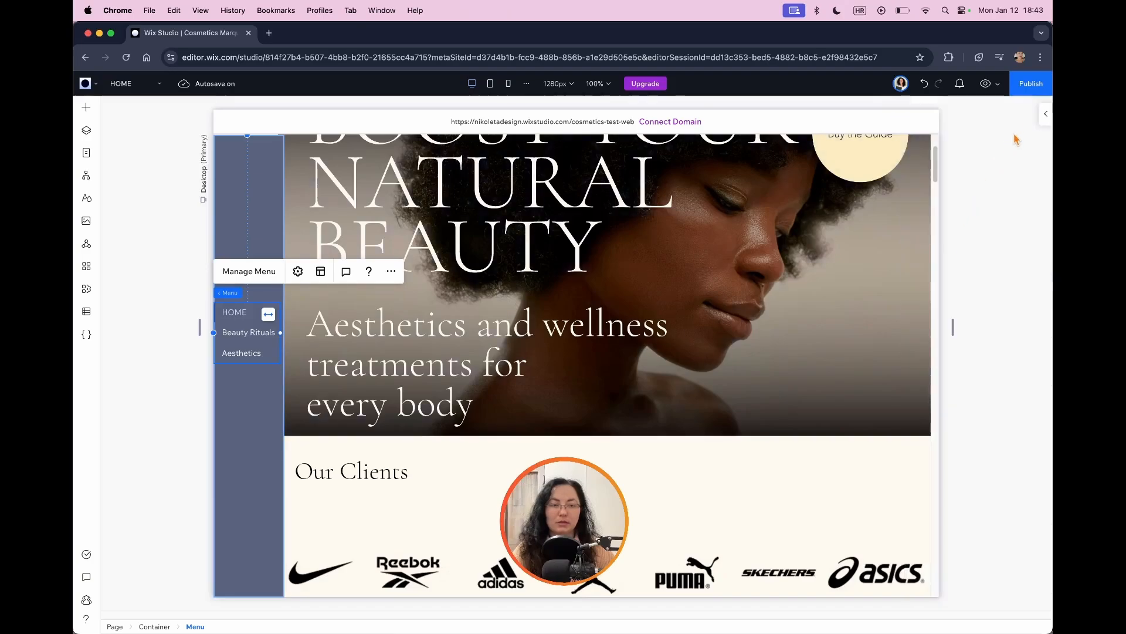
pyautogui.click(986, 84)
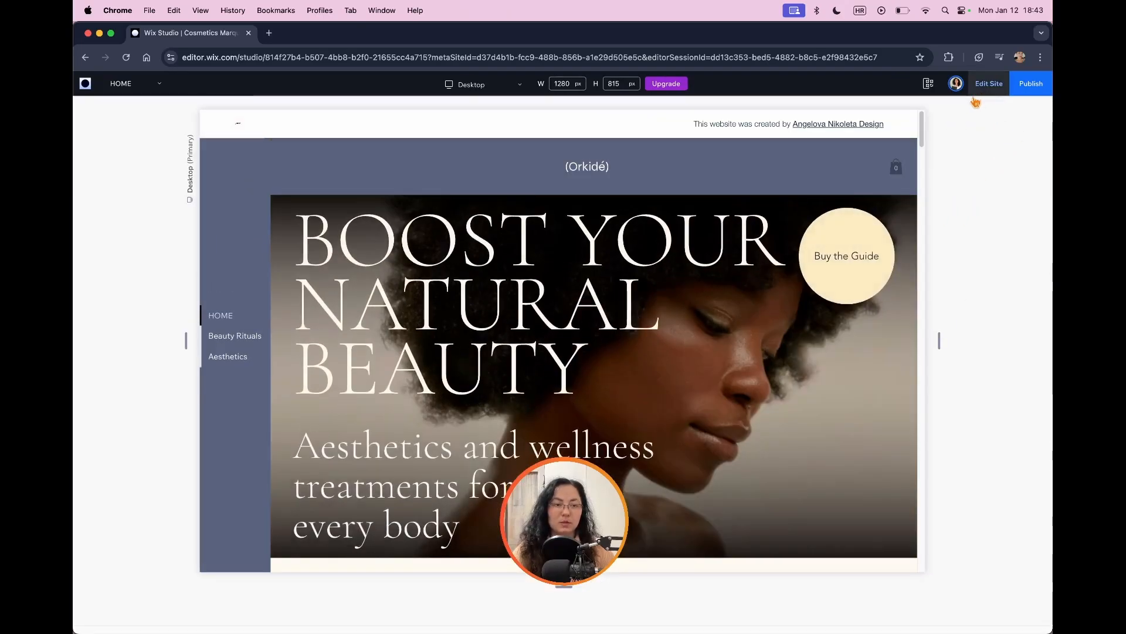
pyautogui.click(976, 88)
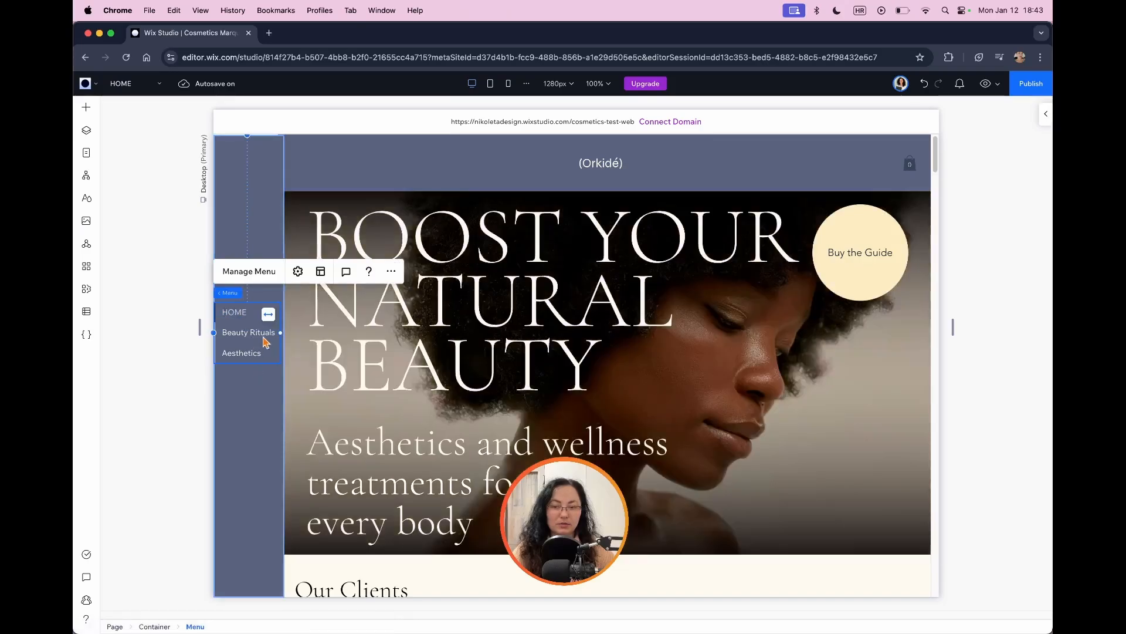
# Step: Set the vertical menu's left margin to 5 px so it sits slightly inside the container's edge
pyautogui.click(1046, 113)
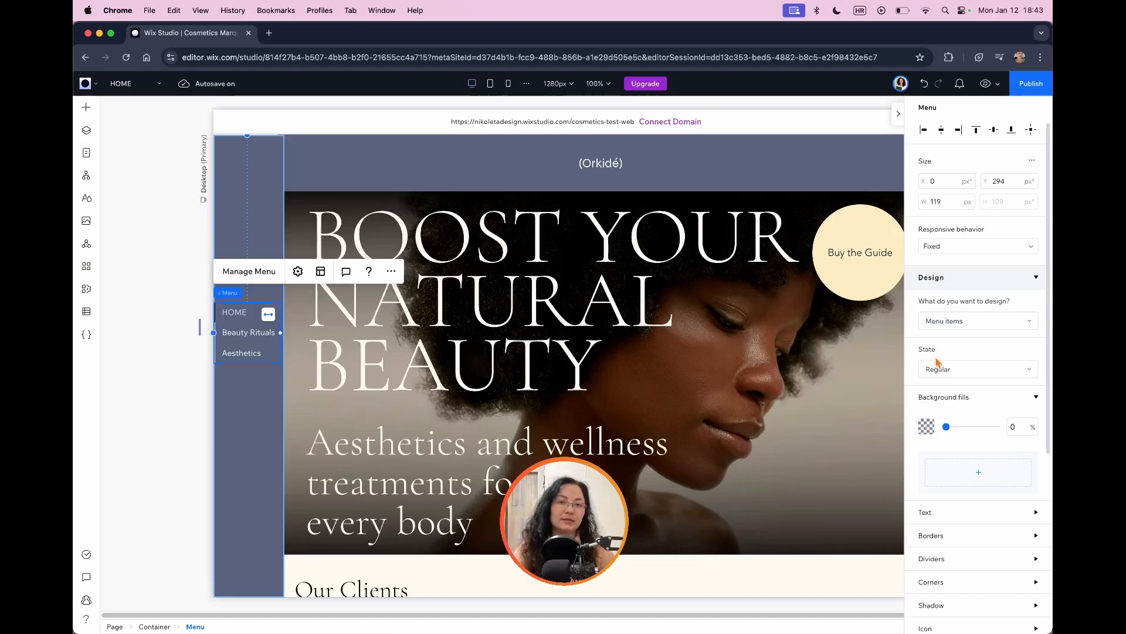
pyautogui.scroll(-5, 968, 387)
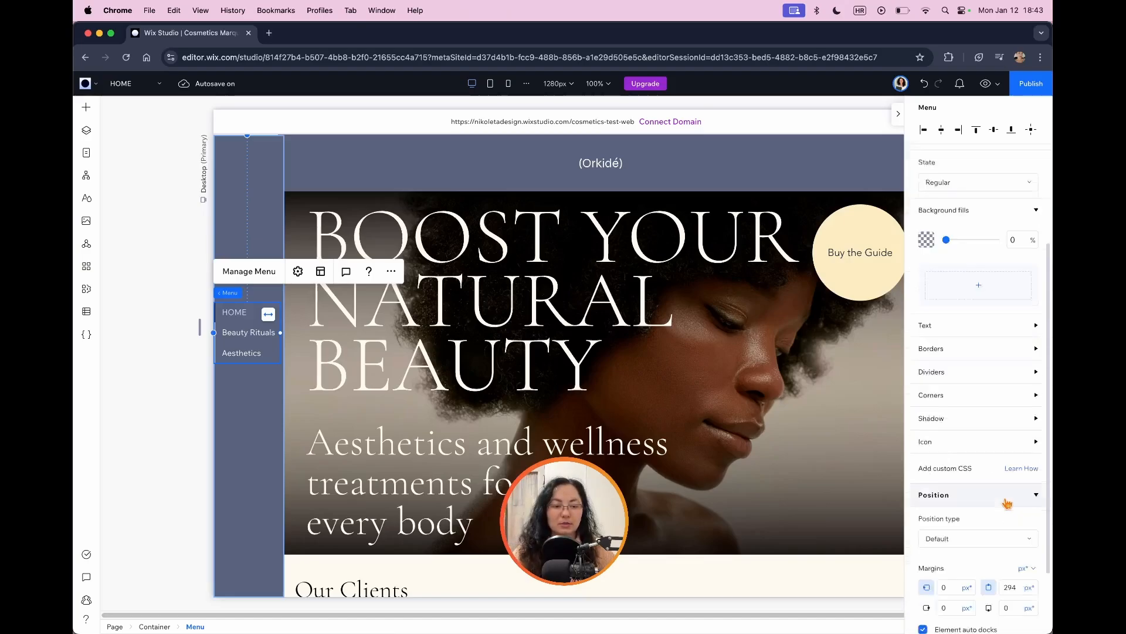
pyautogui.click(953, 502)
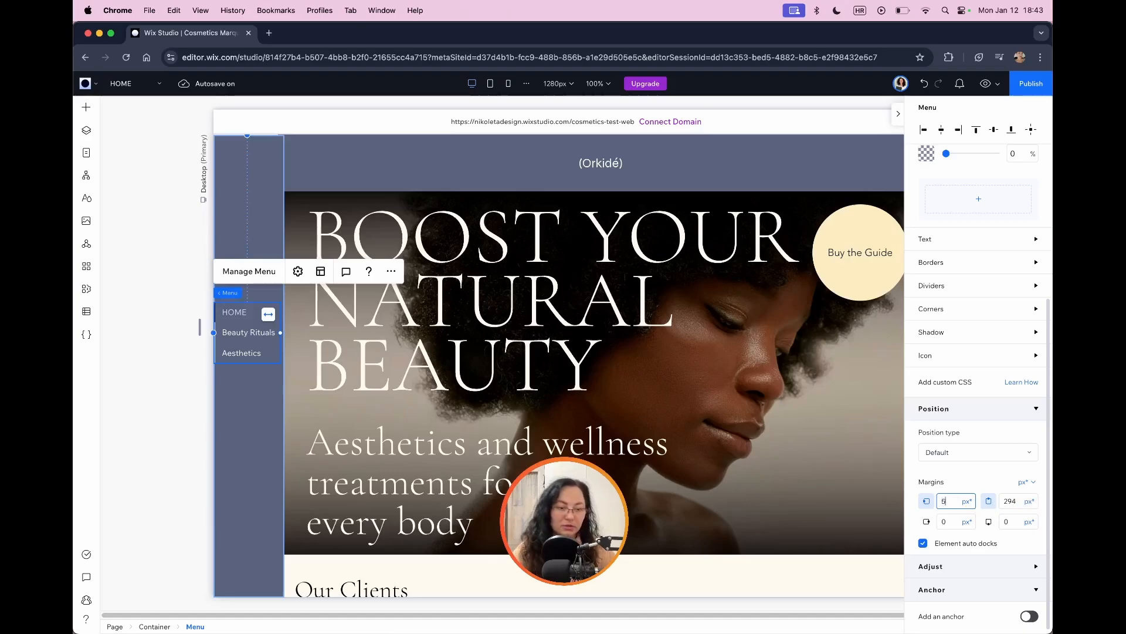
pyautogui.write('5')
pyautogui.press('Return')
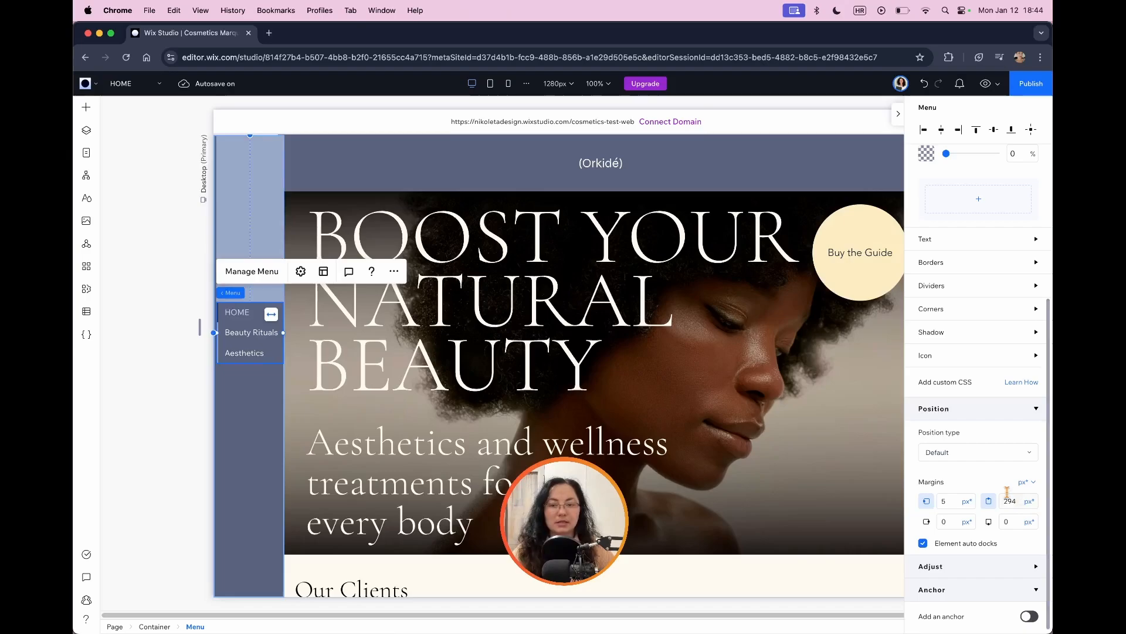
# Step: Check the pinned container along the page, preview the site, test the Beauty Rituals and Aesthetics menu links, and return to editing
pyautogui.click(243, 378)
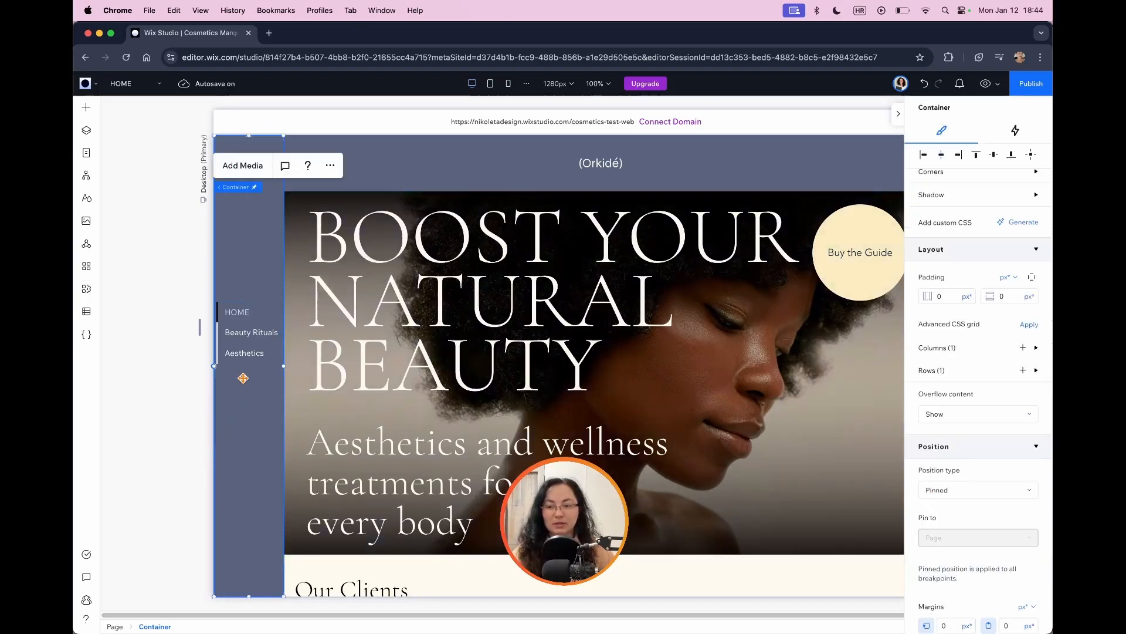
pyautogui.scroll(-15, 244, 374)
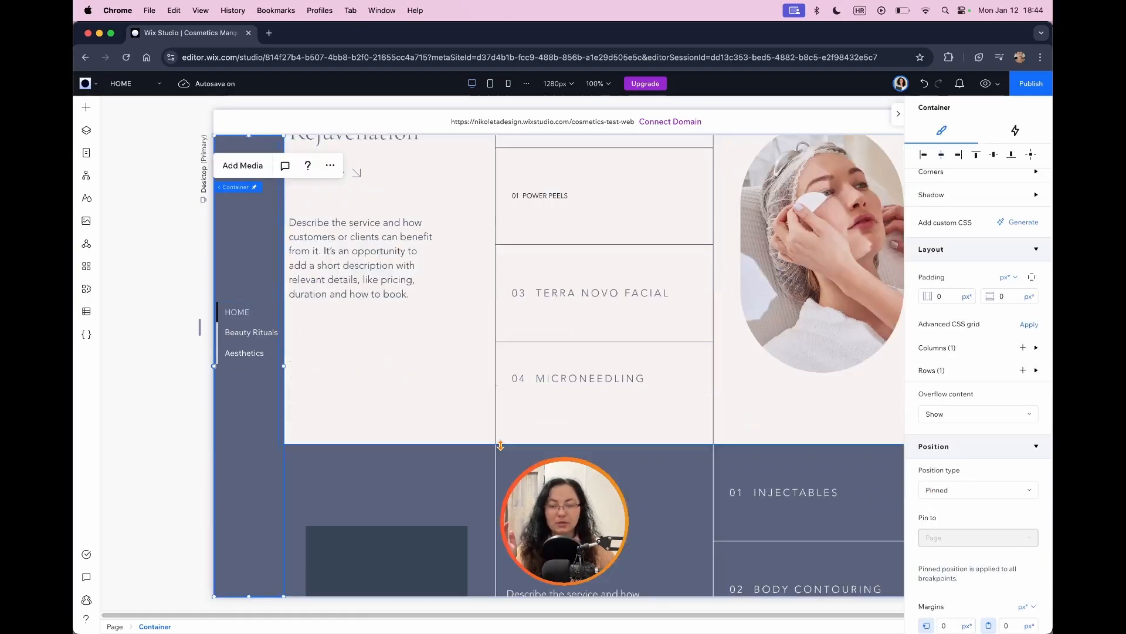
pyautogui.scroll(-15, 500, 446)
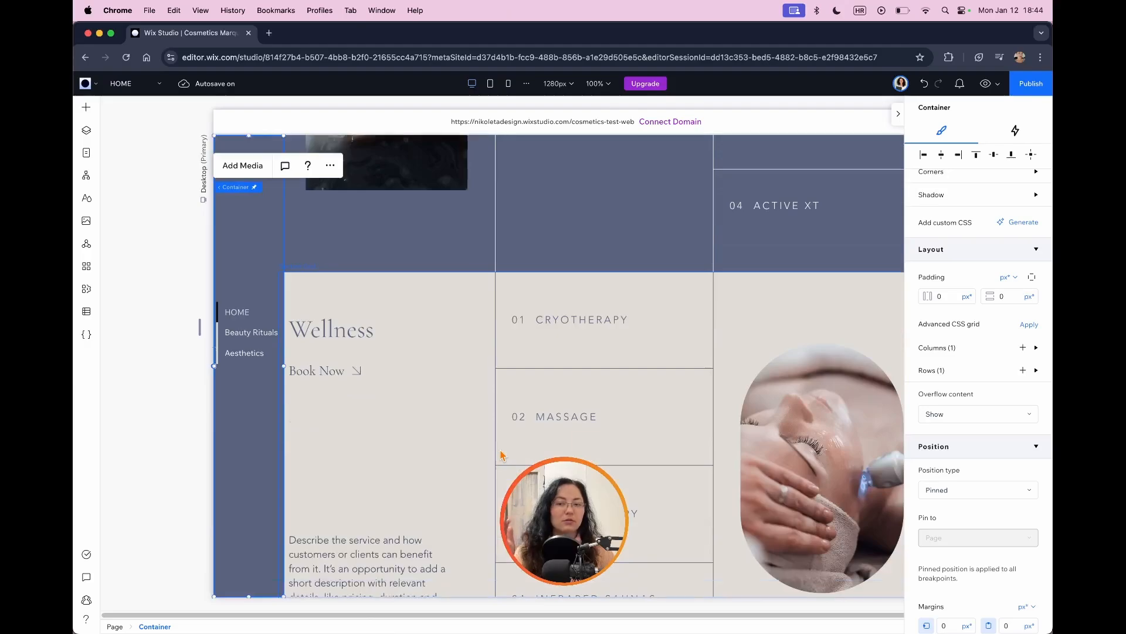
pyautogui.scroll(-1, 586, 445)
pyautogui.scroll(6, 610, 434)
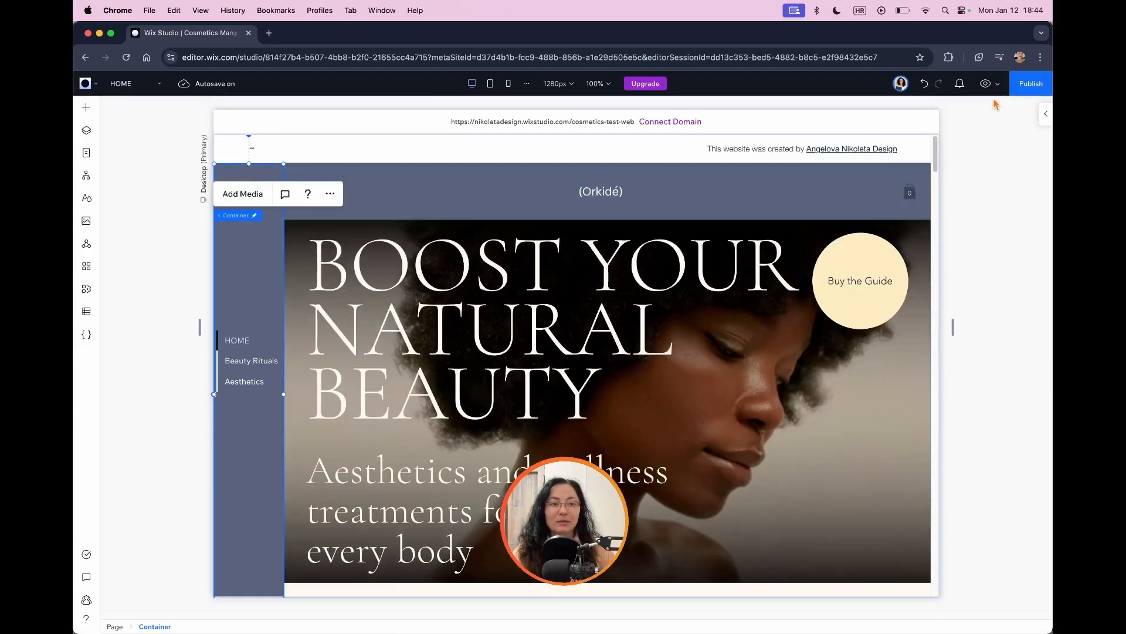
pyautogui.click(987, 85)
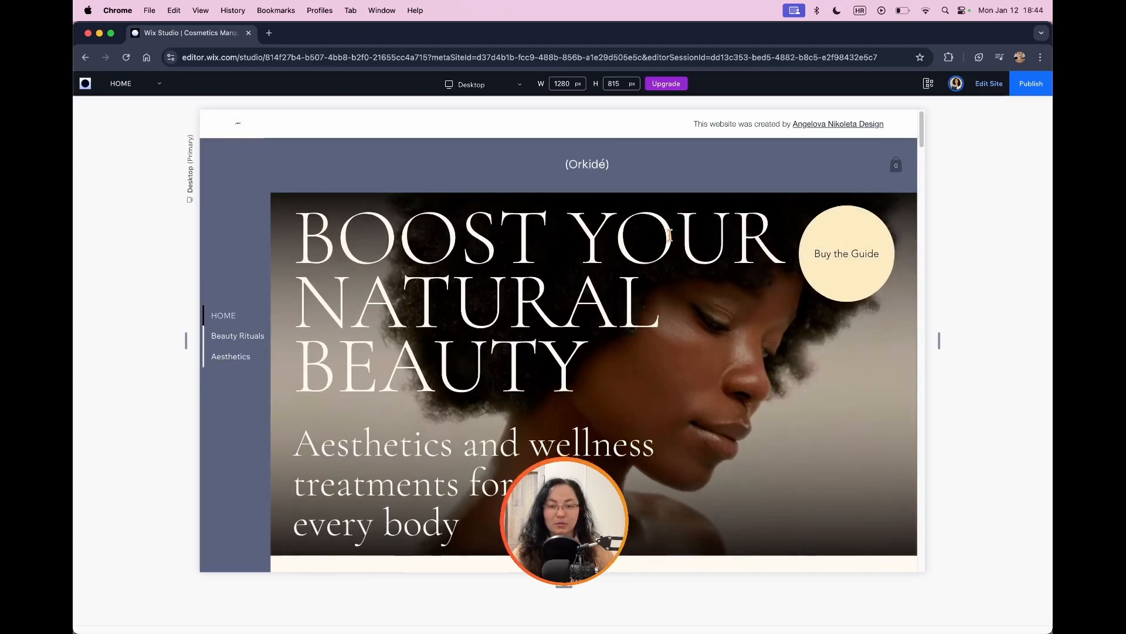
pyautogui.scroll(-2, 671, 231)
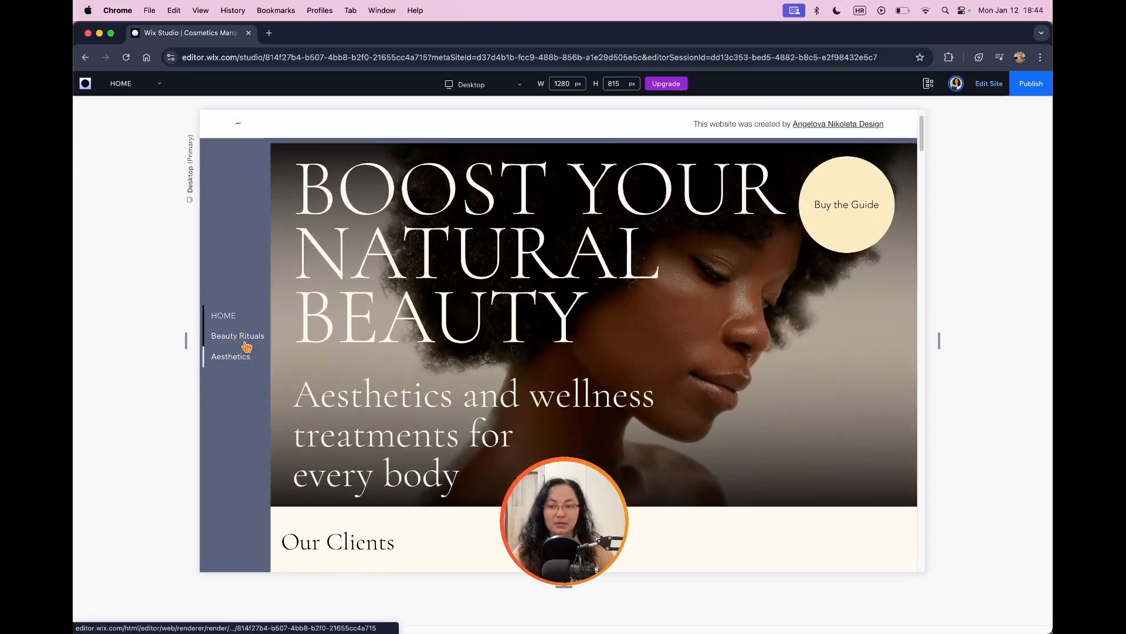
pyautogui.click(246, 344)
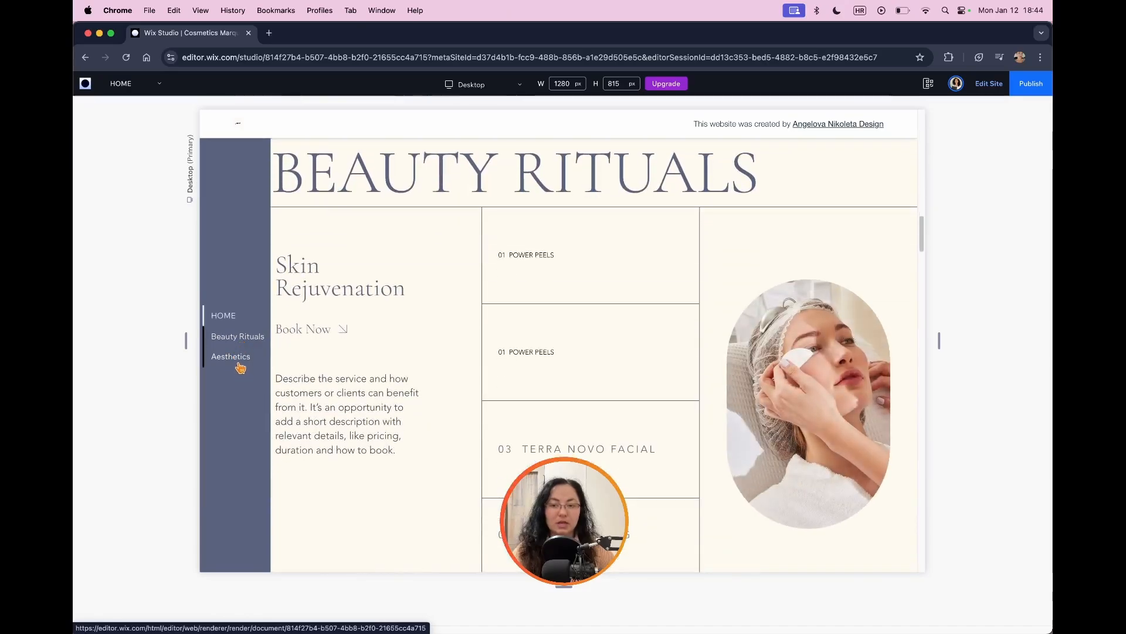
pyautogui.click(237, 362)
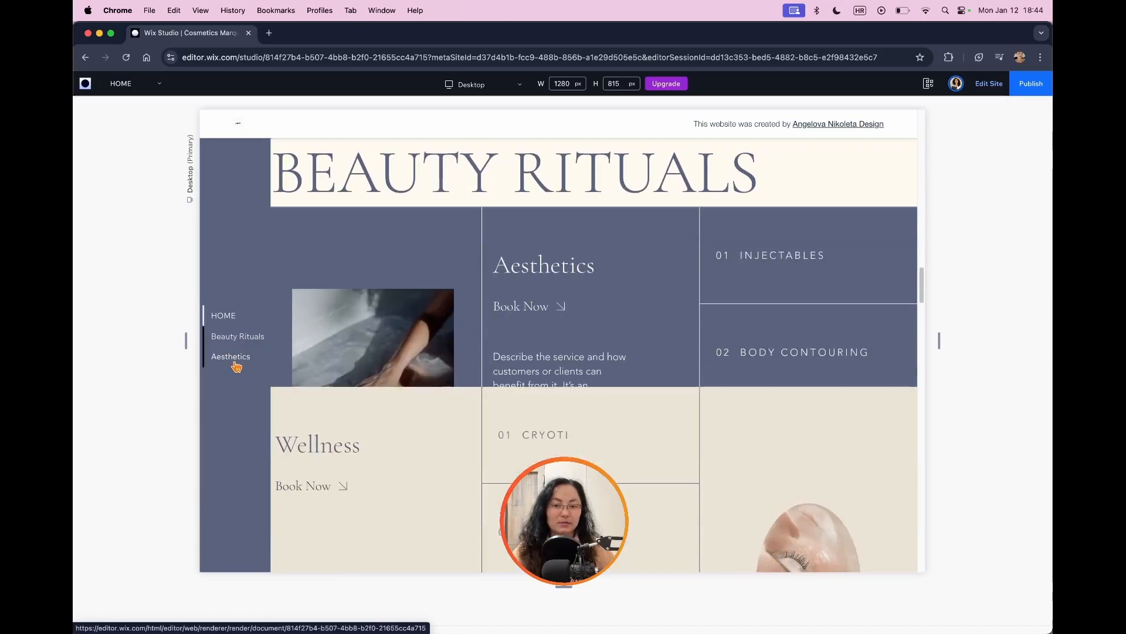
pyautogui.click(257, 341)
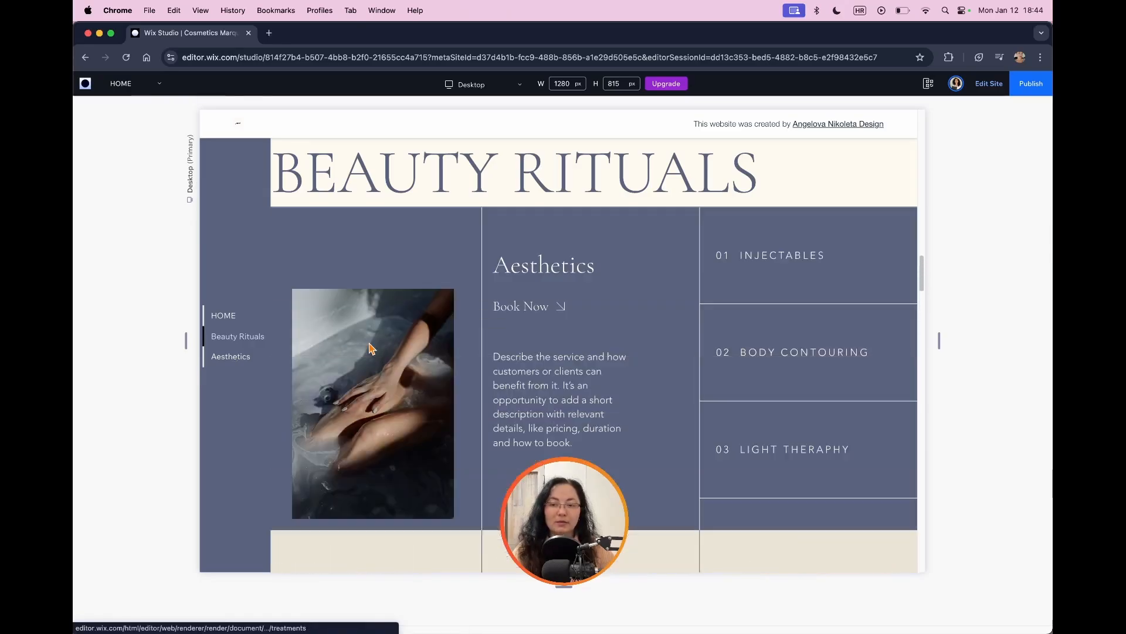
pyautogui.scroll(12, 257, 343)
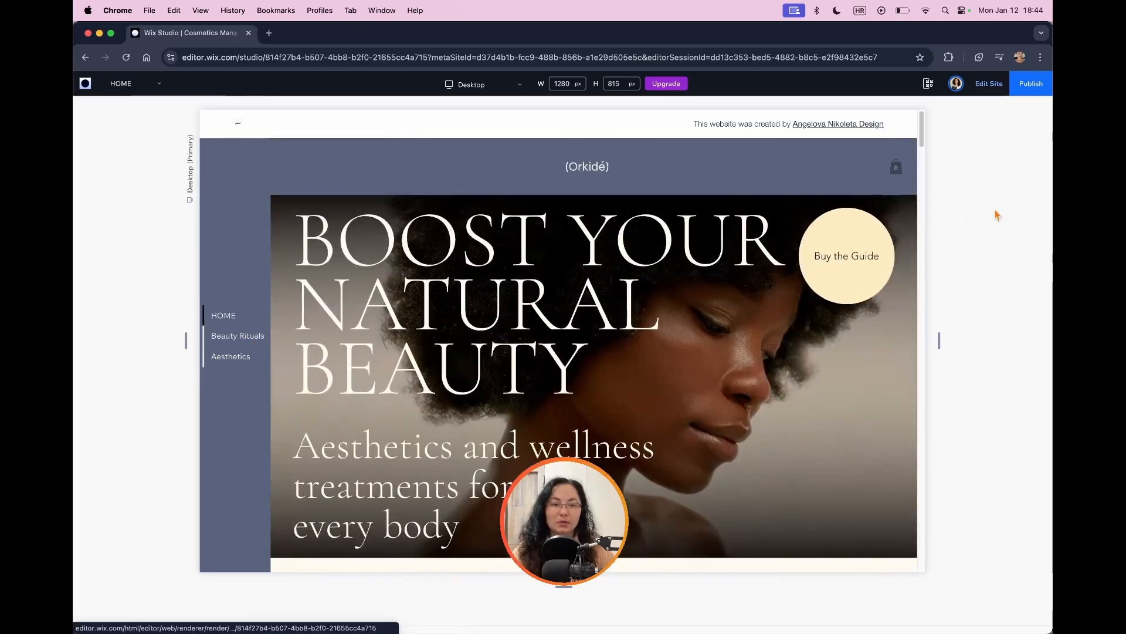
pyautogui.click(986, 83)
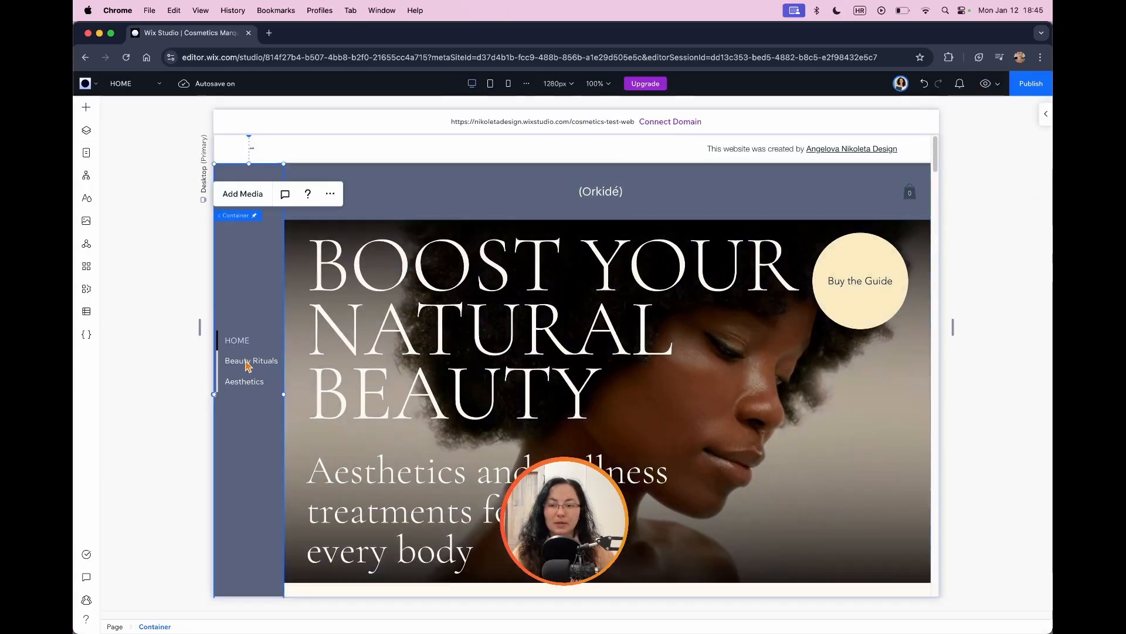
# Step: Review the Beauty Rituals menu item's link settings, including its page and anchor choices, and close them without changes
pyautogui.click(247, 367)
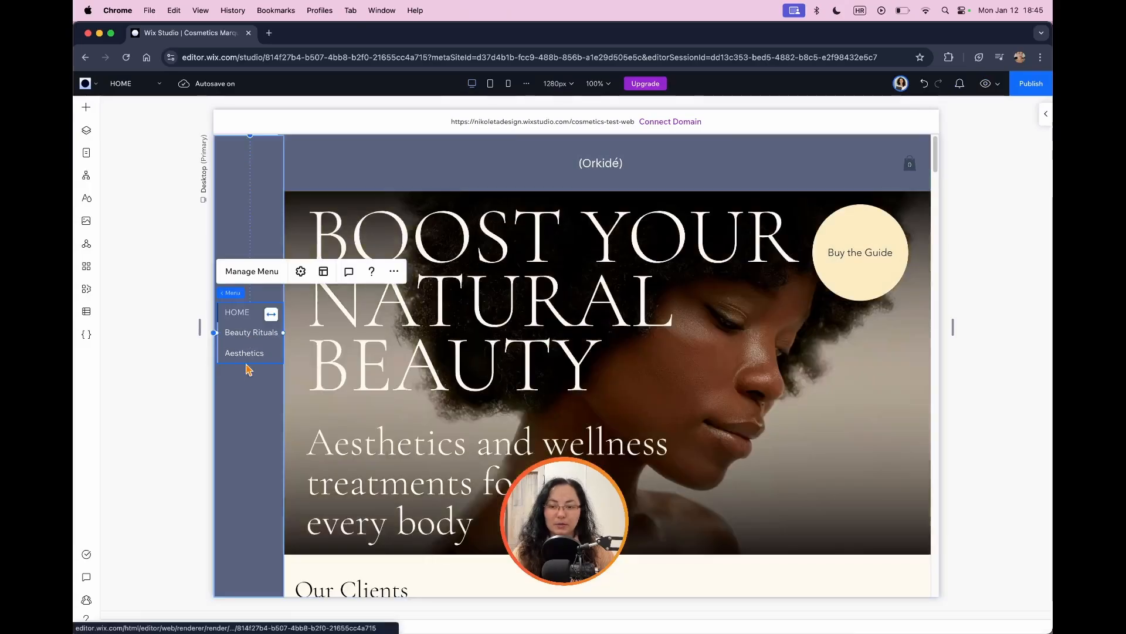
pyautogui.click(276, 274)
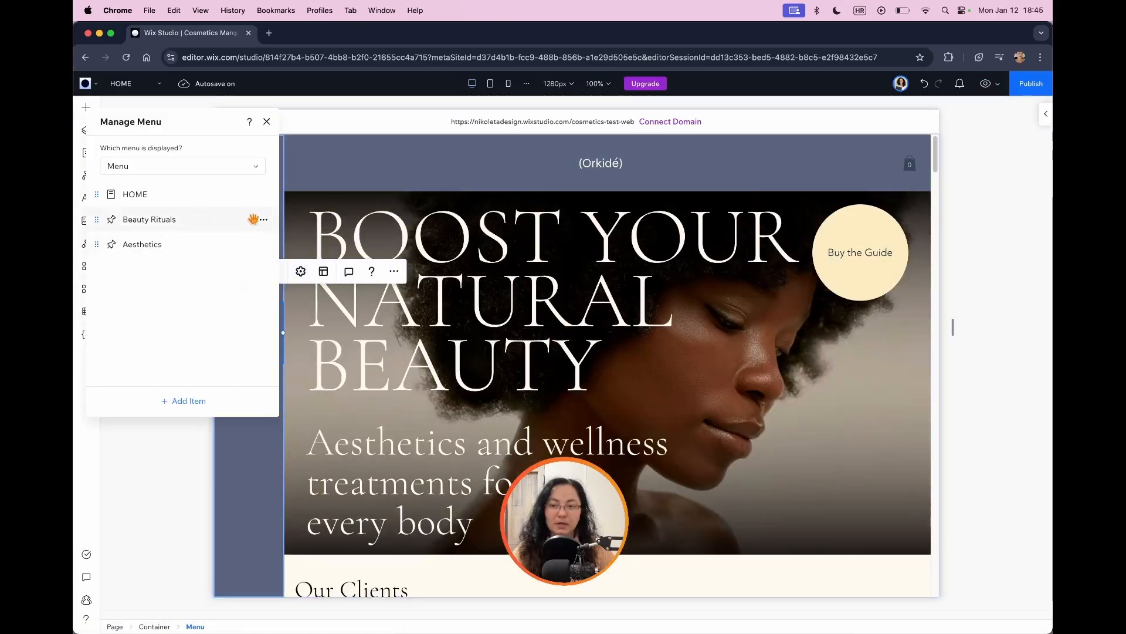
pyautogui.click(262, 222)
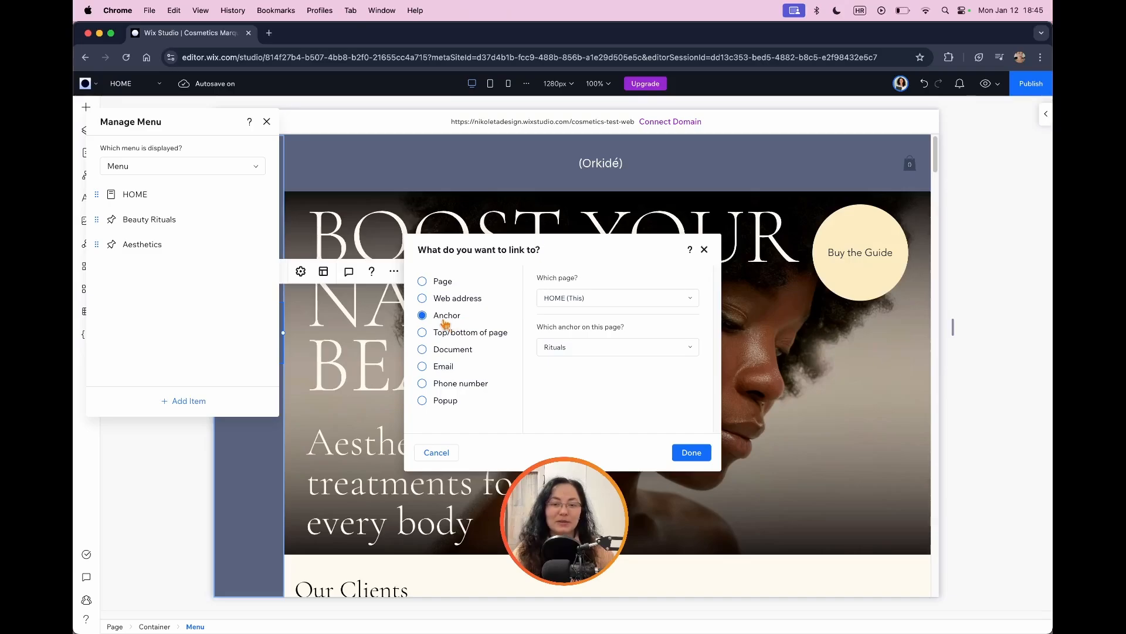
pyautogui.click(599, 299)
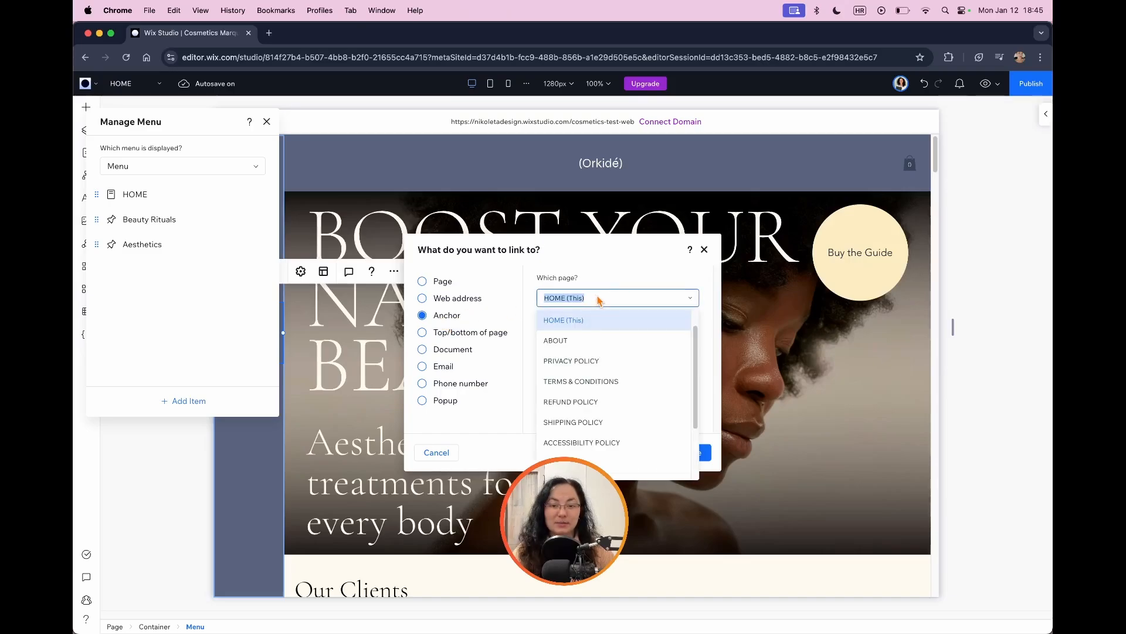
pyautogui.click(594, 320)
pyautogui.click(578, 347)
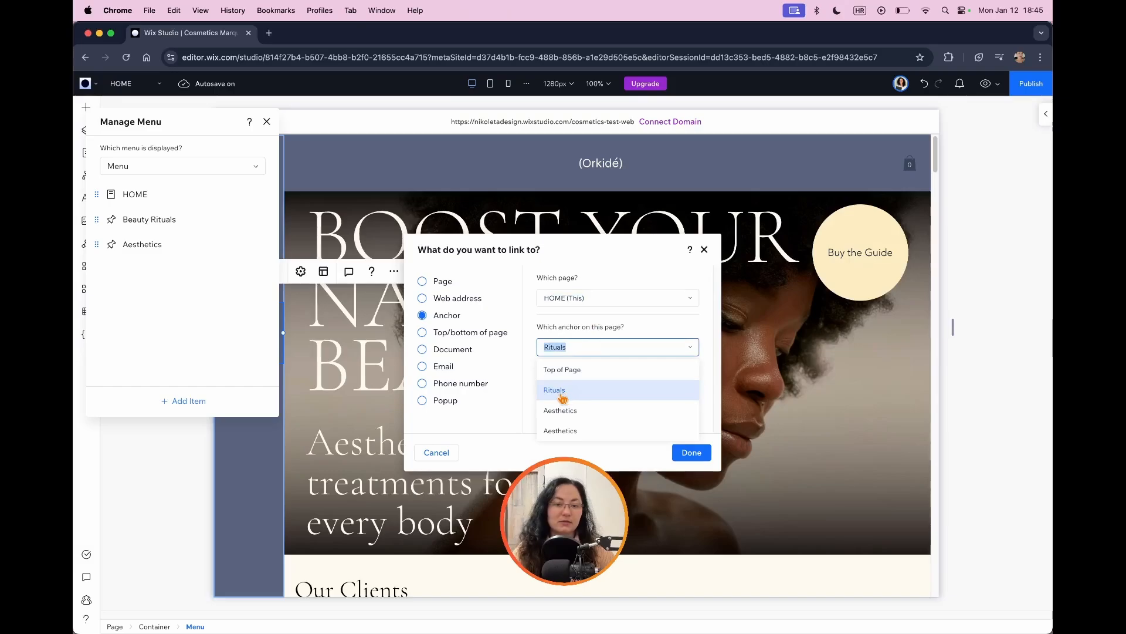
pyautogui.click(704, 251)
# Step: Inspect the position and anchor settings of the Beauty Rituals section
pyautogui.scroll(-3, 659, 333)
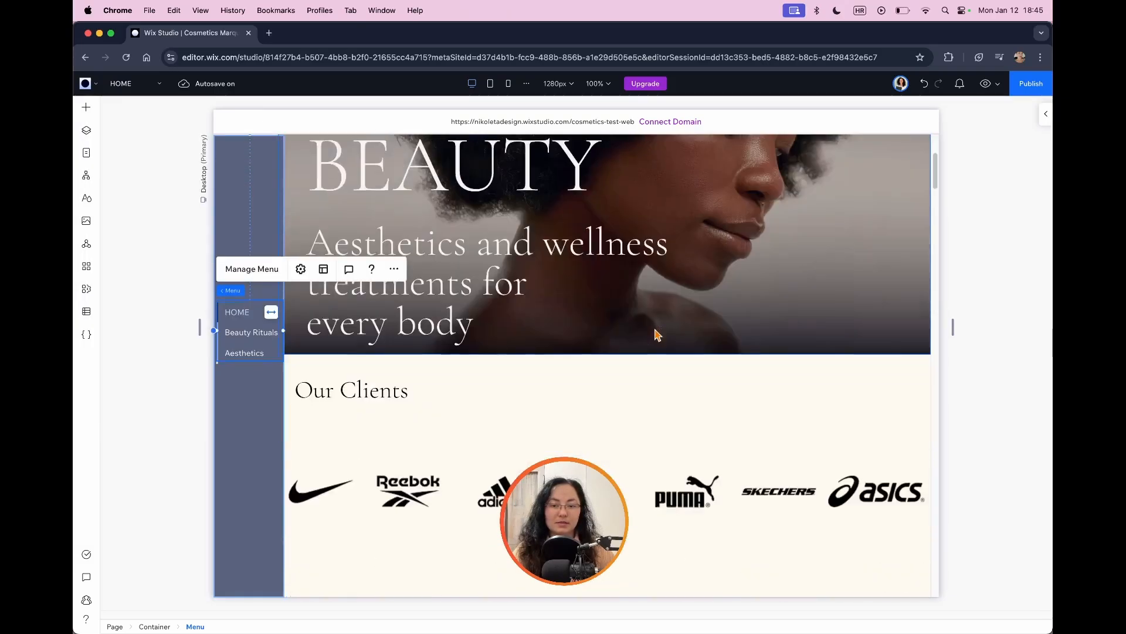
pyautogui.scroll(-10, 655, 334)
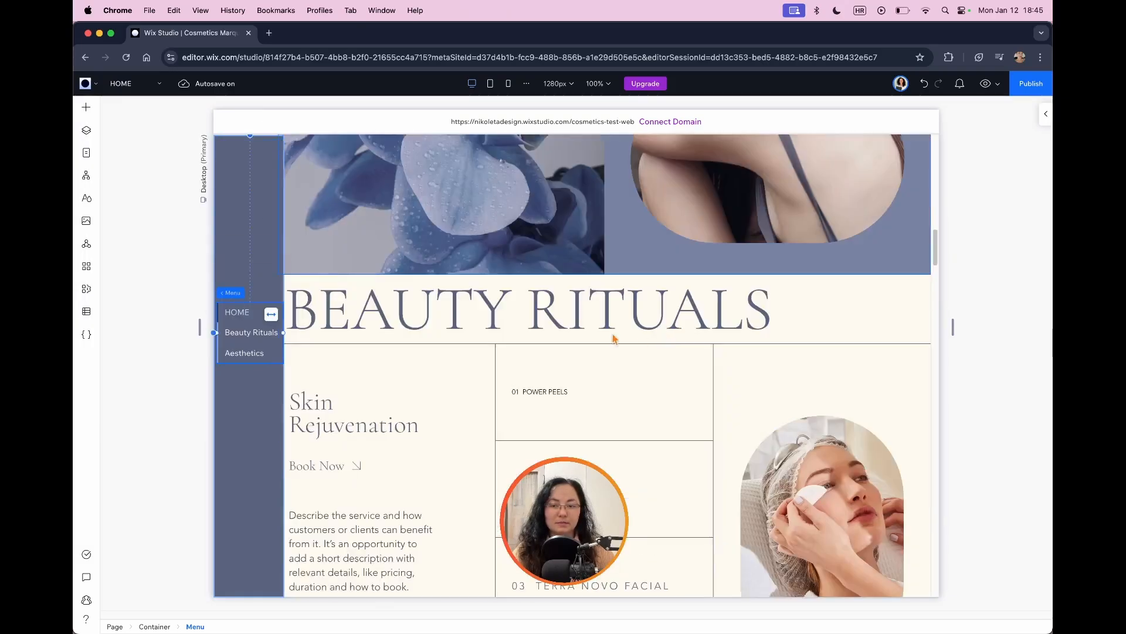
pyautogui.click(810, 322)
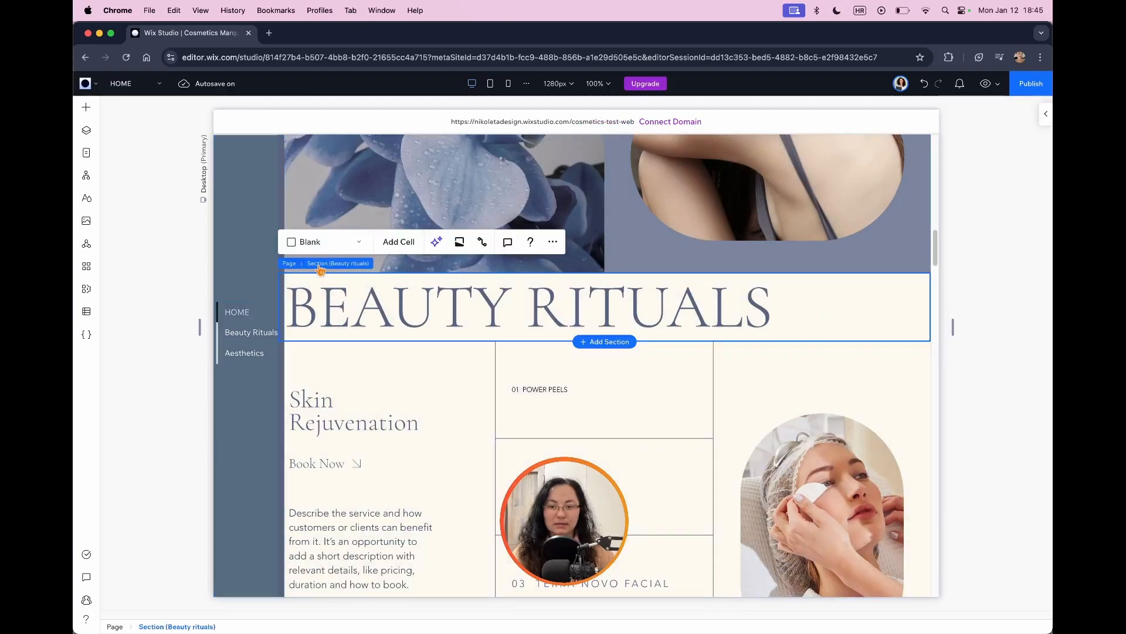
pyautogui.click(320, 265)
pyautogui.scroll(-3, 965, 264)
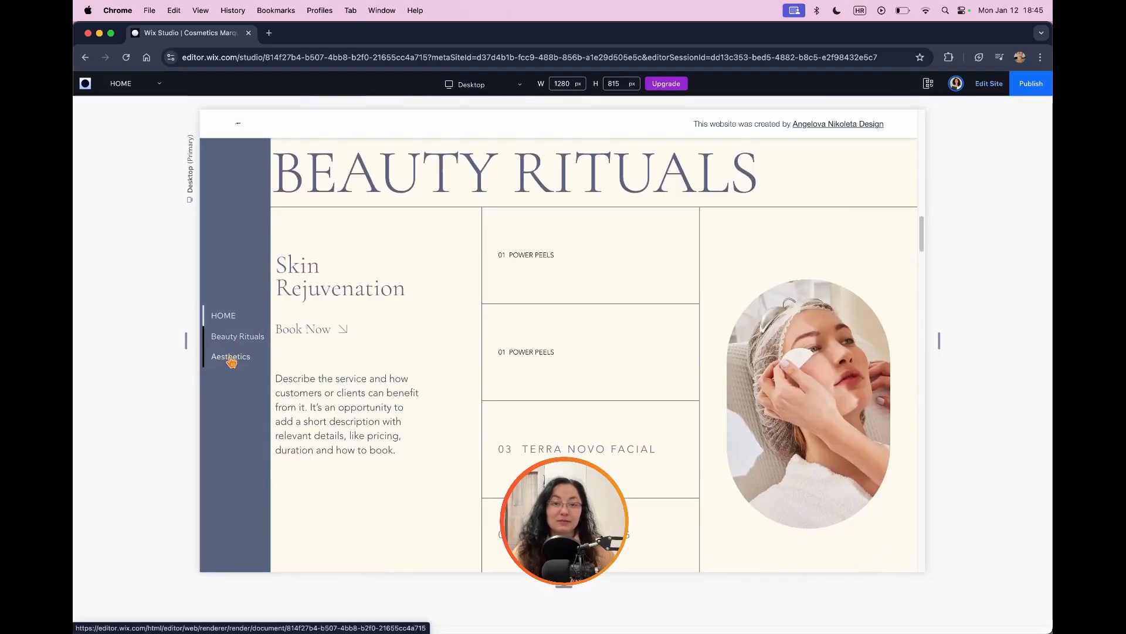
# Step: Test the Aesthetics and HOME links of the vertical menu in the site preview
pyautogui.click(230, 358)
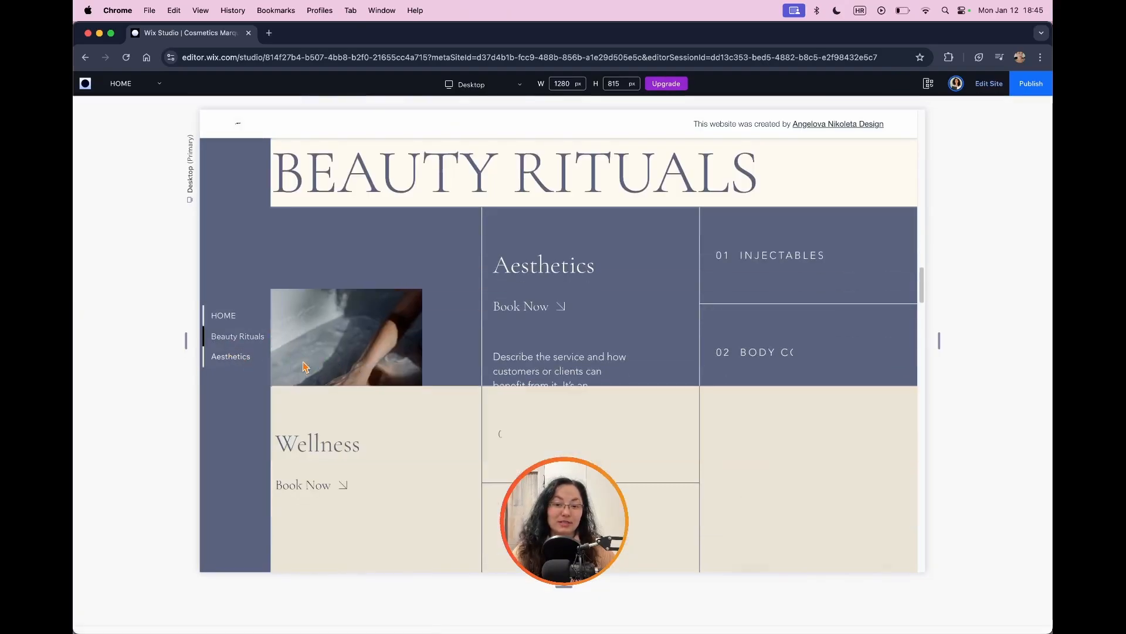
pyautogui.click(228, 316)
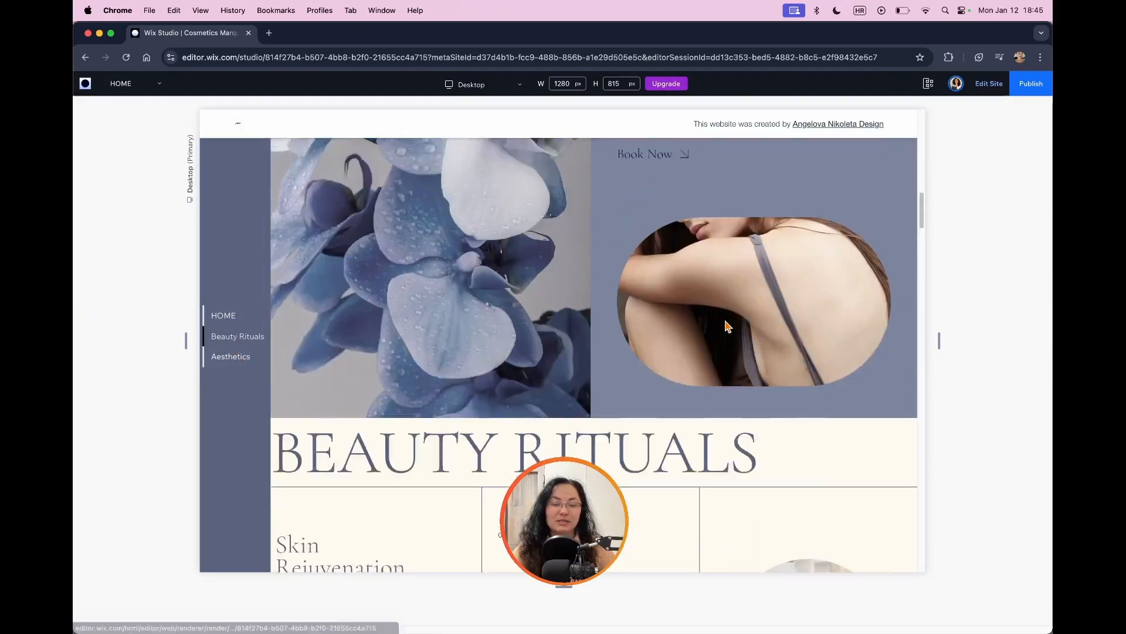